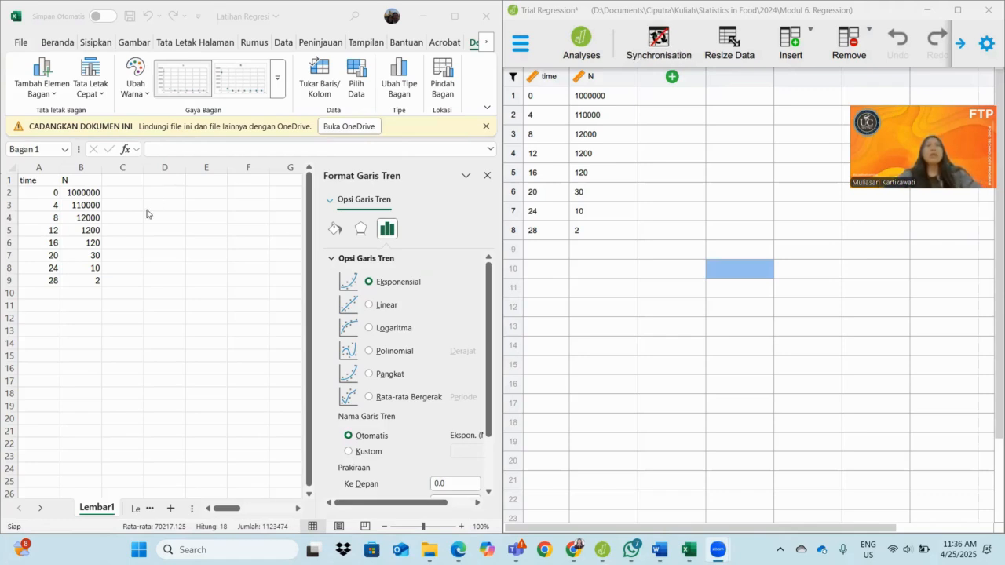
Close the chart formatting pane and select the time and N data in A1:B9
{"action": "left_click", "coordinate": [36, 184]}
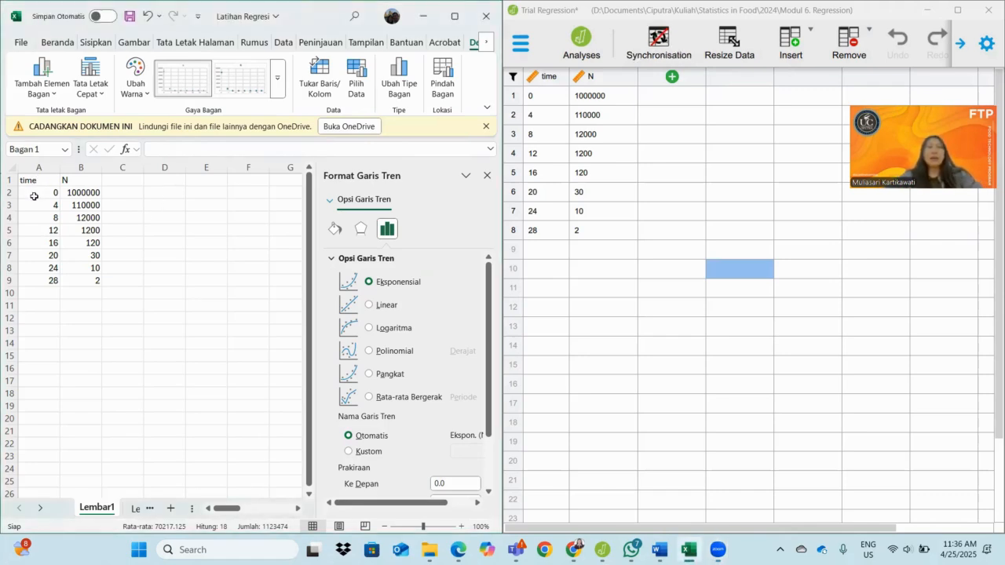
{"action": "left_click_drag", "start_coordinate": [42, 183], "coordinate": [95, 278]}
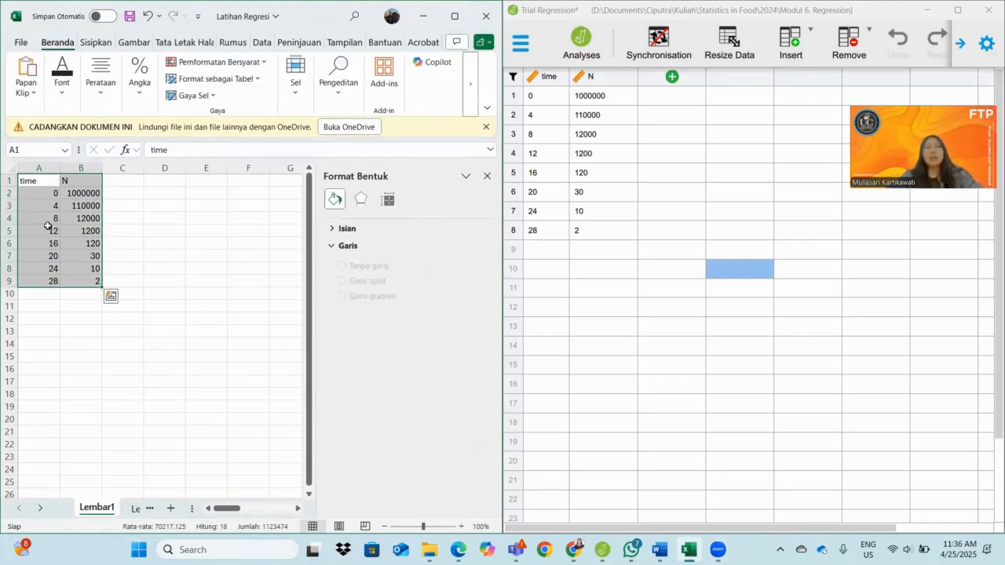
{"action": "left_click", "coordinate": [207, 257]}
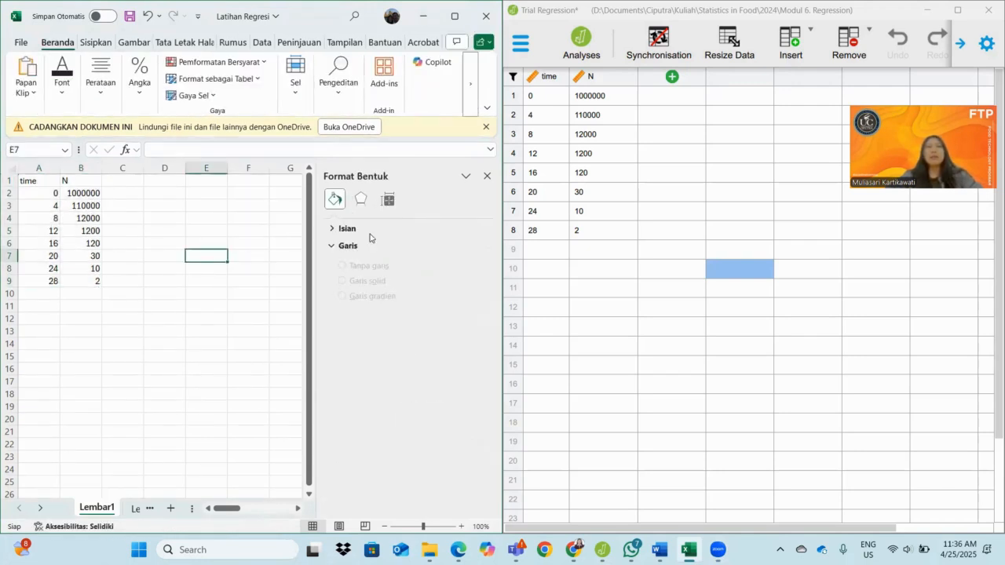
{"action": "left_click", "coordinate": [486, 177]}
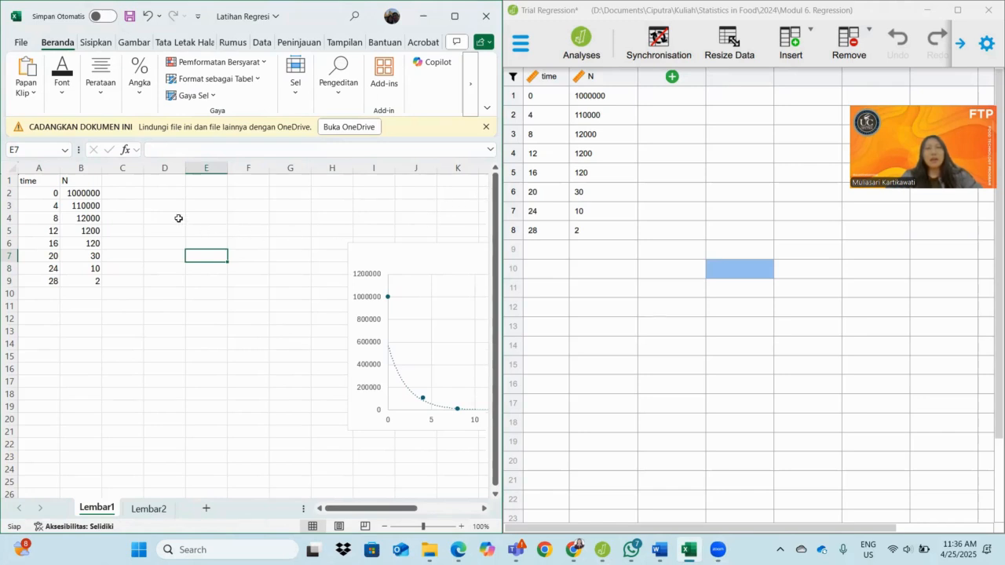
{"action": "left_click_drag", "start_coordinate": [38, 182], "coordinate": [92, 278]}
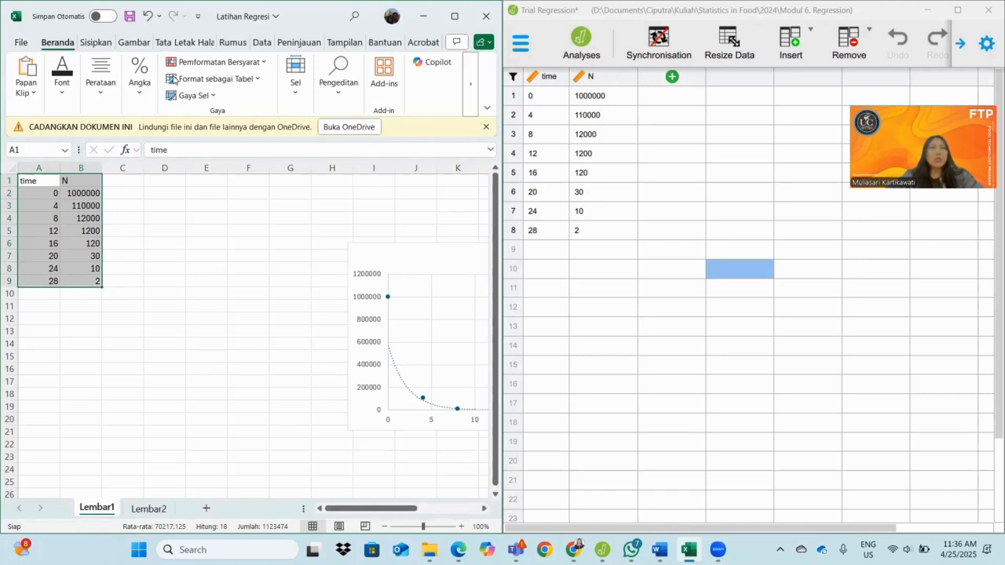
Add a further trendline of the Linear type to the N series in the scatter chart
{"action": "left_click", "coordinate": [421, 397]}
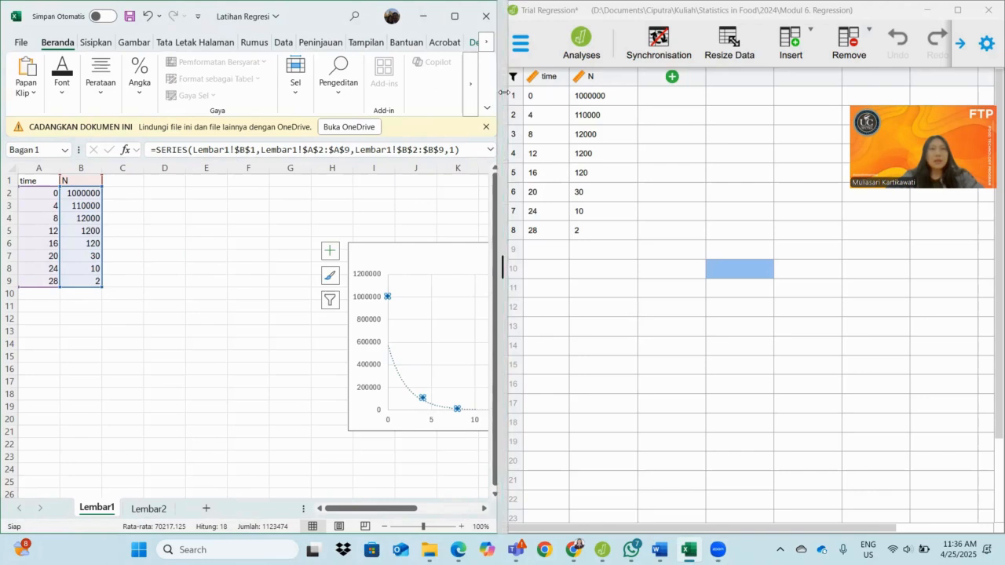
{"action": "left_click_drag", "start_coordinate": [503, 92], "coordinate": [538, 94]}
{"action": "left_click", "coordinate": [491, 41]}
{"action": "left_click", "coordinate": [56, 99]}
{"action": "mouse_move", "coordinate": [81, 292]}
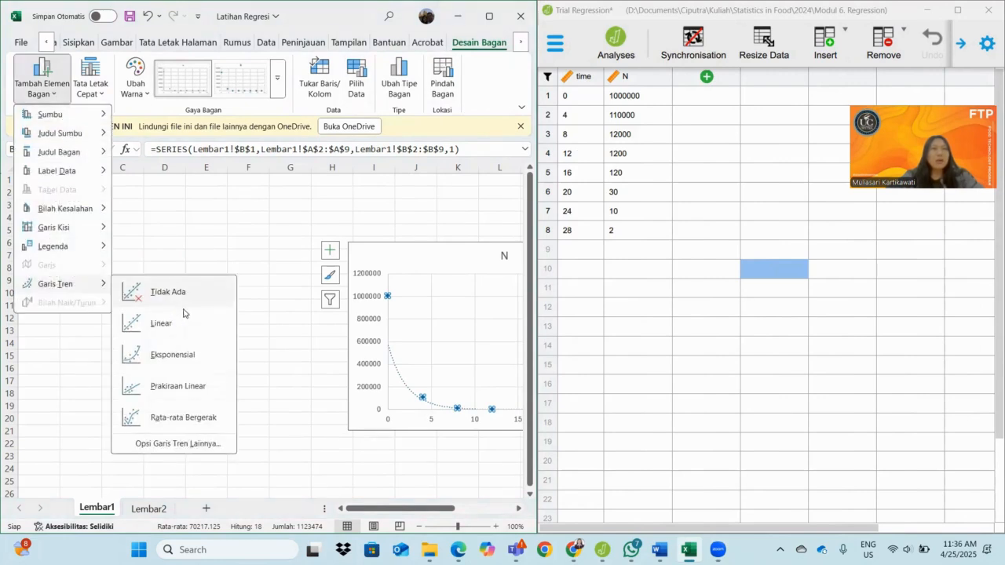
{"action": "left_click", "coordinate": [181, 444]}
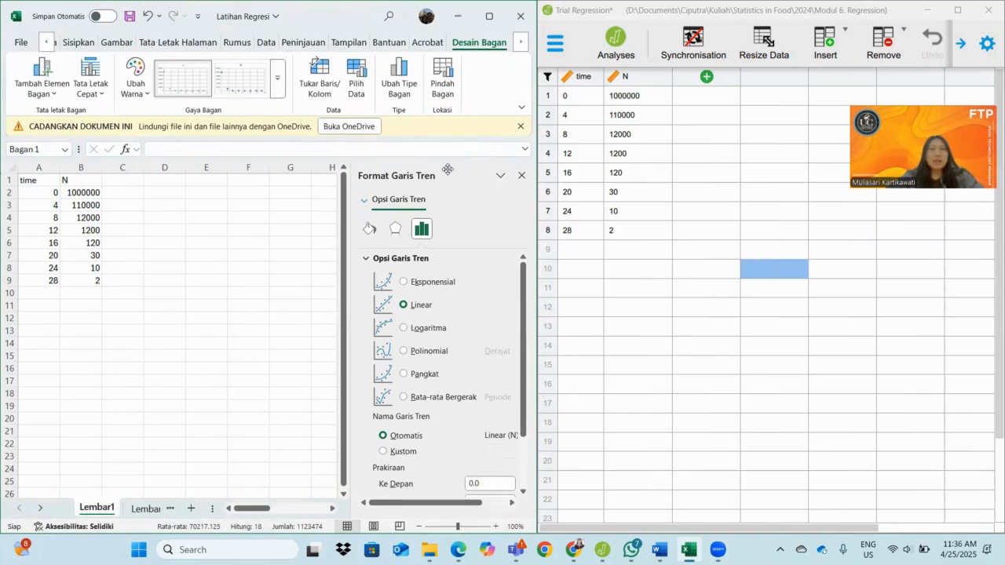
Delete the exponential trendline's equation and R-squared label from the chart
{"action": "left_click", "coordinate": [251, 289]}
{"action": "key", "text": "Right"}
{"action": "key", "text": "Right"}
{"action": "key", "text": "Right"}
{"action": "key", "text": "Right"}
{"action": "key", "text": "Right"}
{"action": "key", "text": "Right"}
{"action": "key", "text": "Right"}
{"action": "key", "text": "Right"}
{"action": "key", "text": "Right"}
{"action": "key", "text": "Right"}
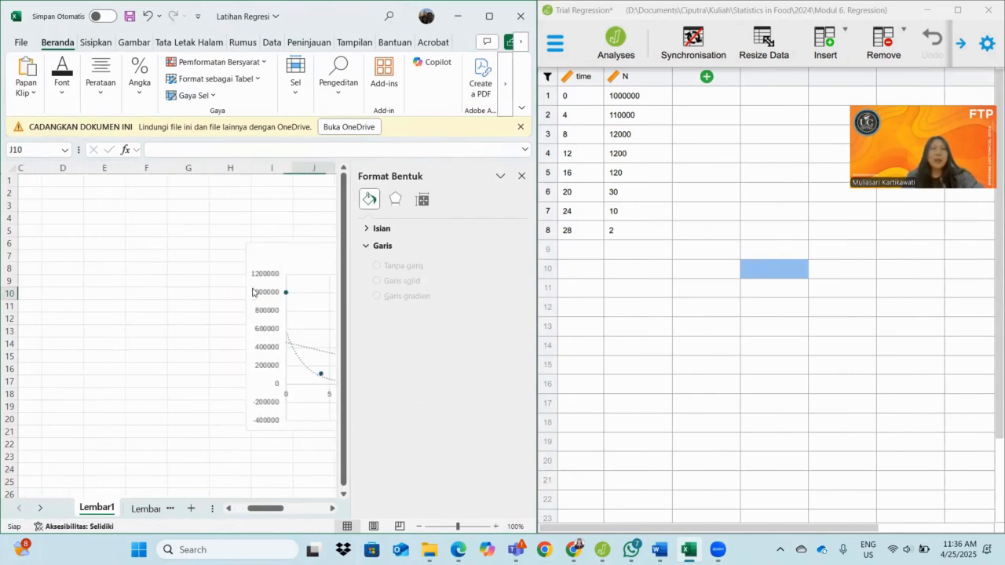
{"action": "key", "text": "Right"}
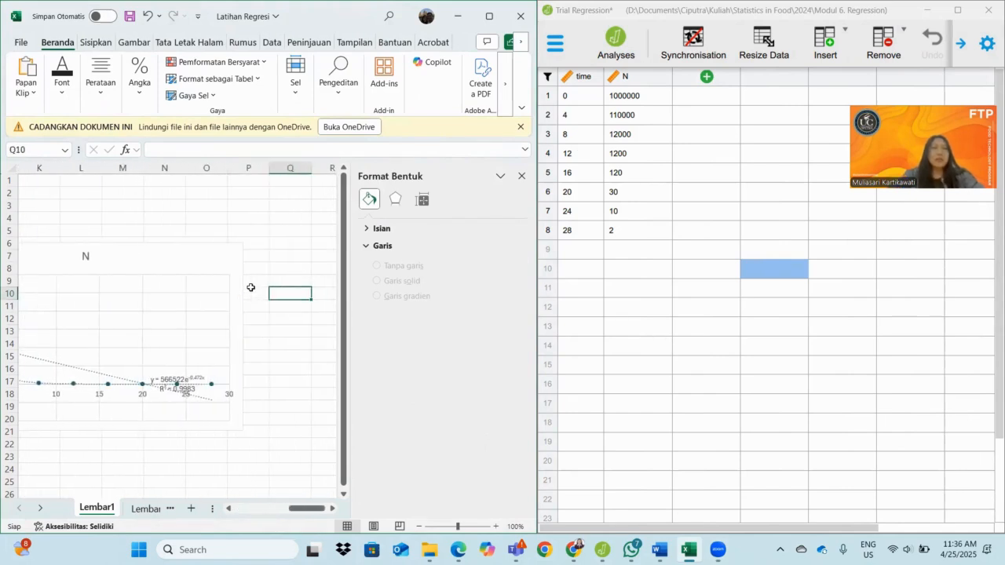
{"action": "left_click", "coordinate": [99, 374]}
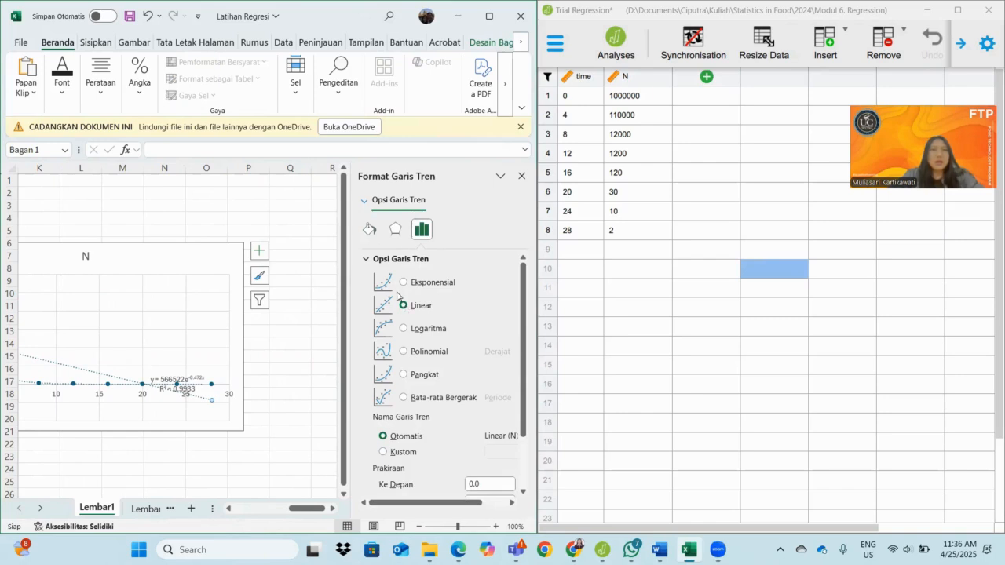
{"action": "left_click", "coordinate": [182, 380]}
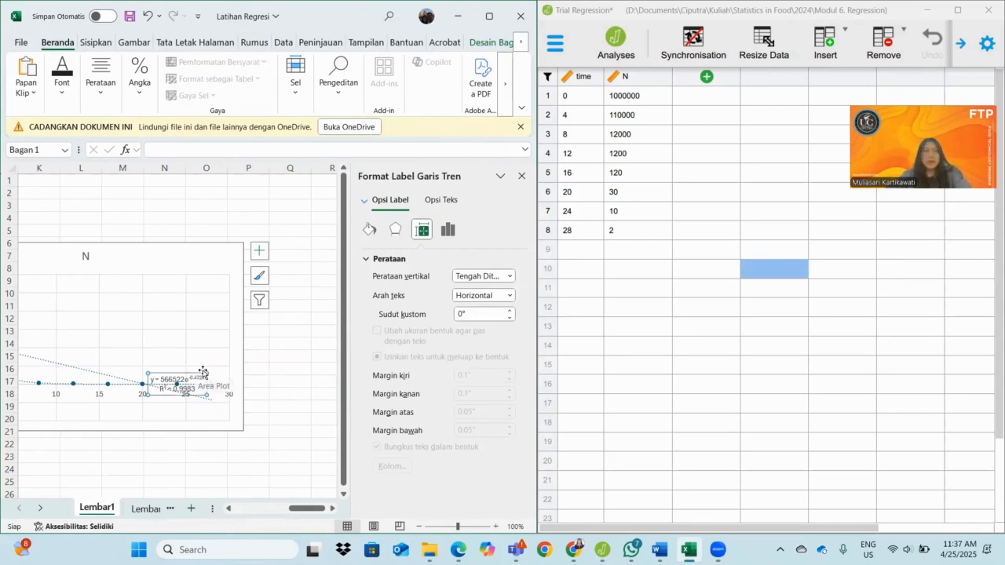
{"action": "key", "text": "Delete"}
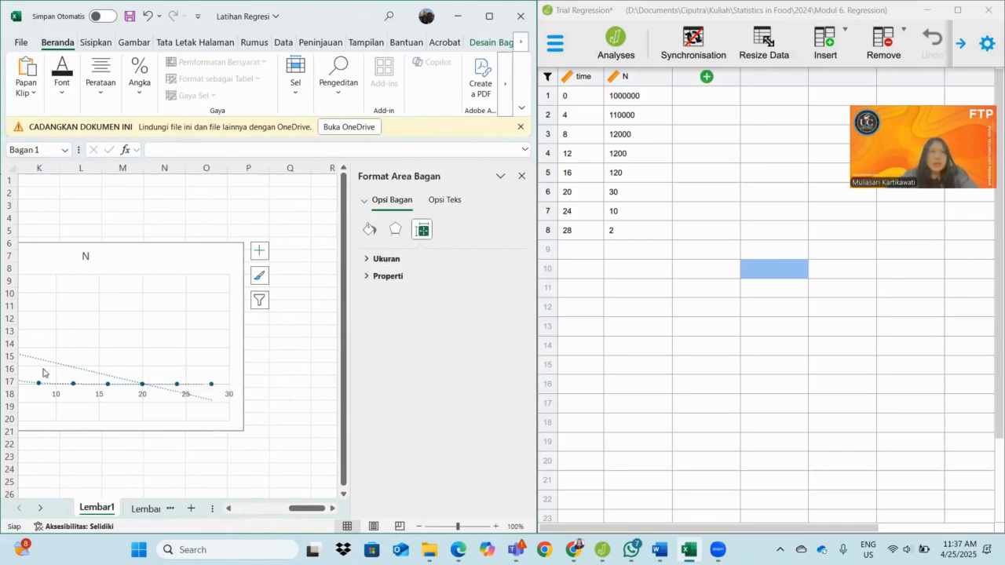
Display the linear trendline's R-squared value in the empty plot area and remove the label again
{"action": "left_click", "coordinate": [75, 371]}
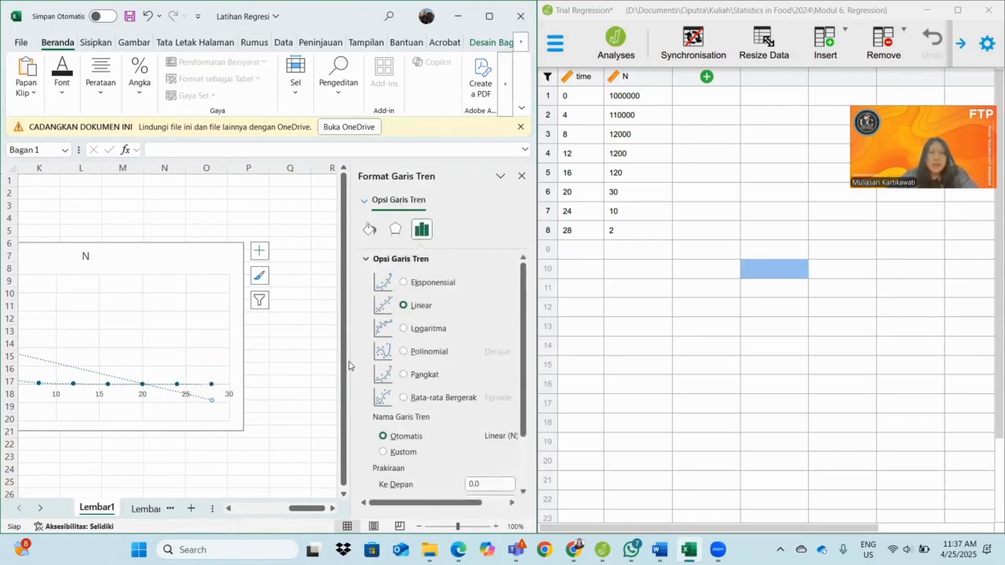
{"action": "scroll", "coordinate": [402, 354], "scroll_direction": "down", "scroll_amount": 3}
{"action": "left_click", "coordinate": [399, 486]}
{"action": "left_click_drag", "start_coordinate": [190, 401], "coordinate": [197, 319]}
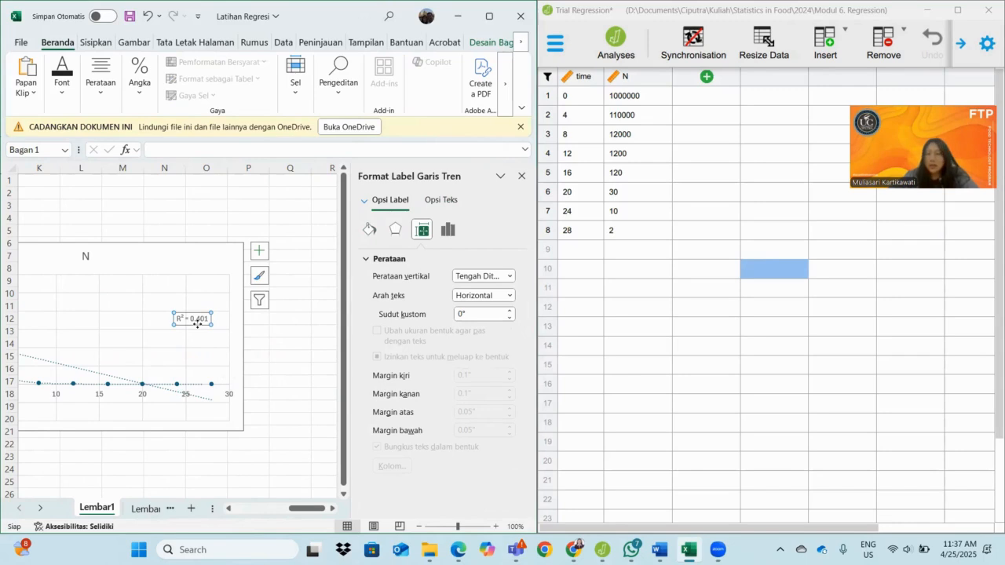
{"action": "key", "text": "Delete"}
Change the linear trendline to Exponential and display its R-squared value on the chart
{"action": "left_click", "coordinate": [261, 257]}
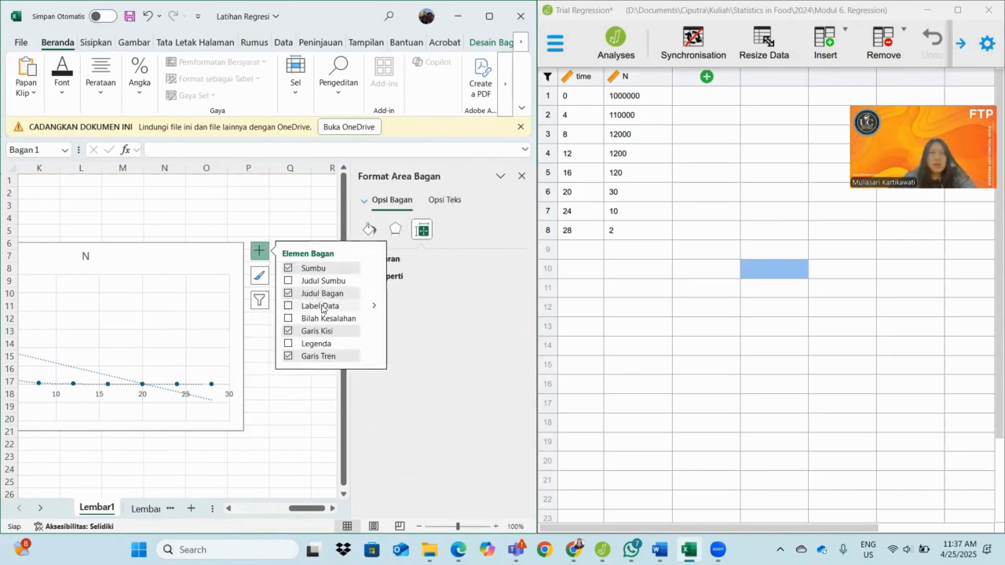
{"action": "left_click", "coordinate": [120, 381]}
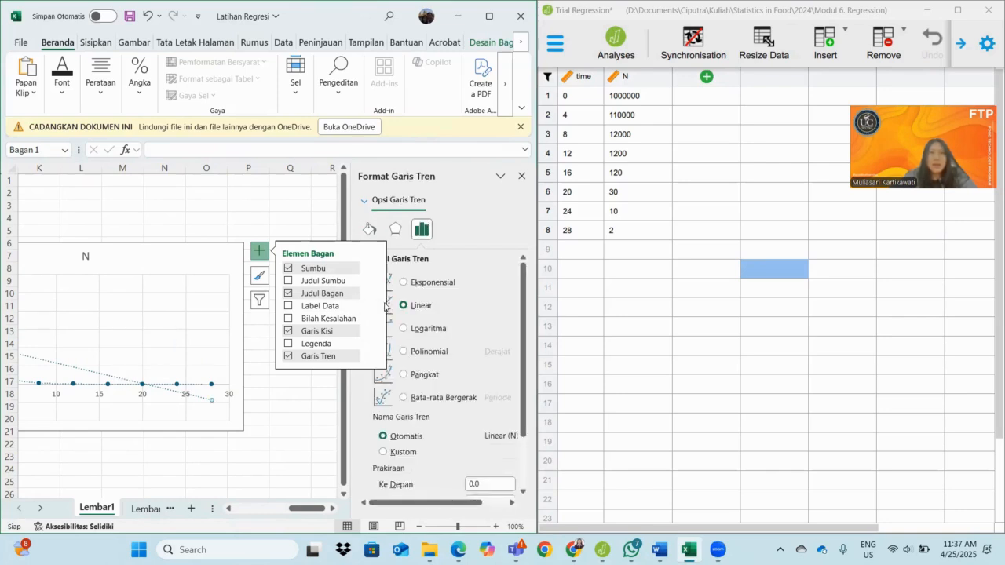
{"action": "left_click", "coordinate": [404, 284]}
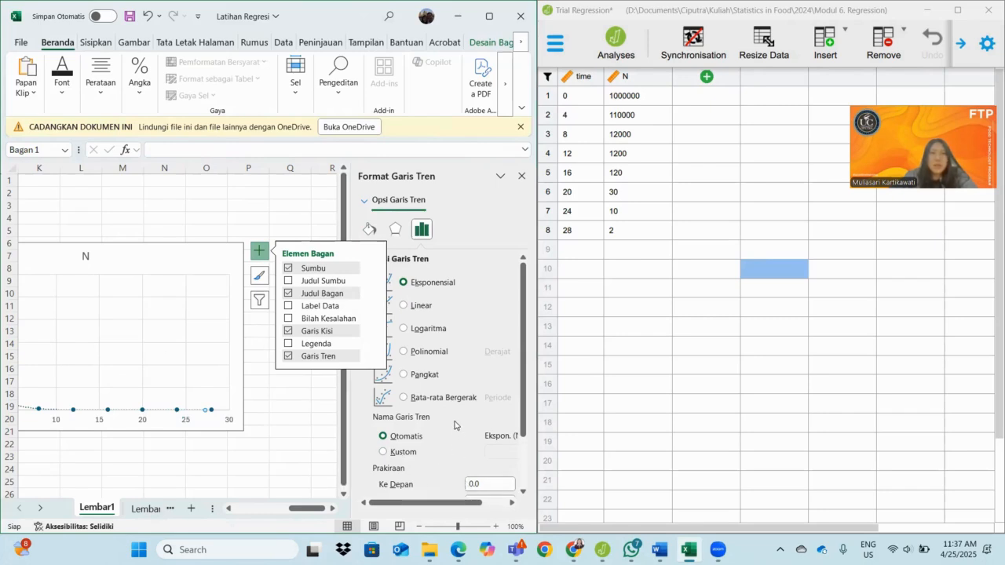
{"action": "scroll", "coordinate": [412, 467], "scroll_direction": "down", "scroll_amount": 2}
{"action": "left_click", "coordinate": [413, 486]}
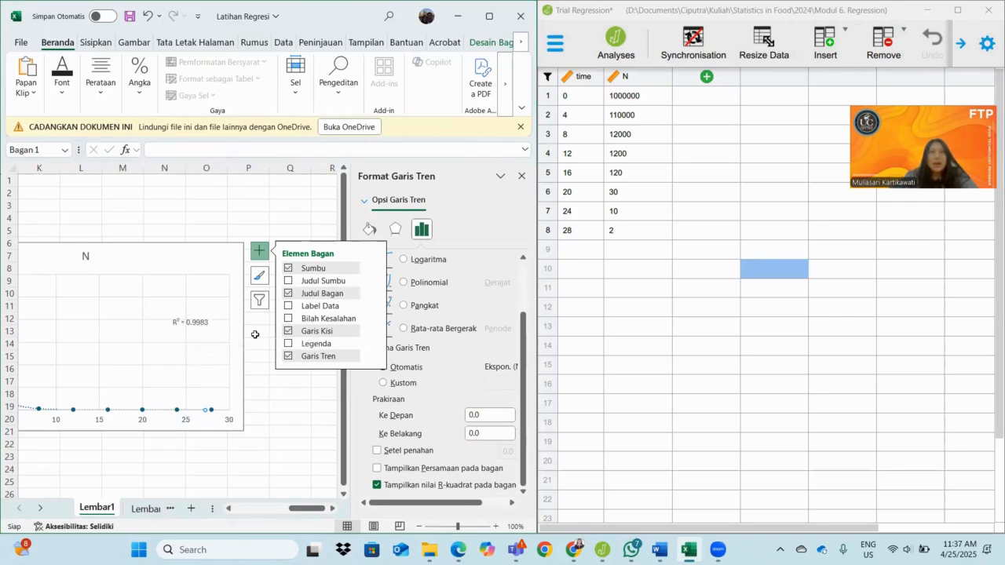
Display the exponential trendline's equation on the chart together with its R-squared value
{"action": "left_click", "coordinate": [306, 220]}
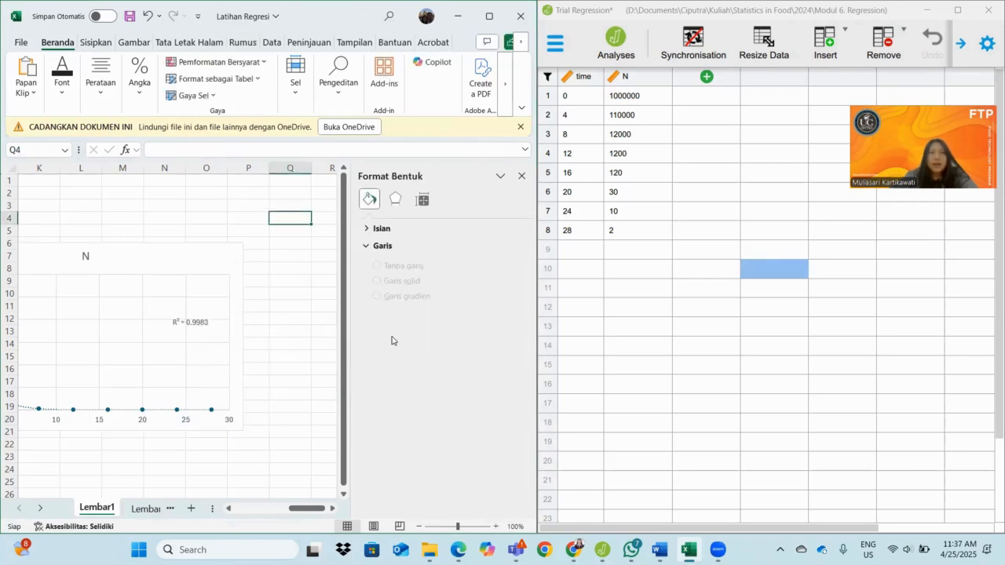
{"action": "left_click", "coordinate": [419, 203]}
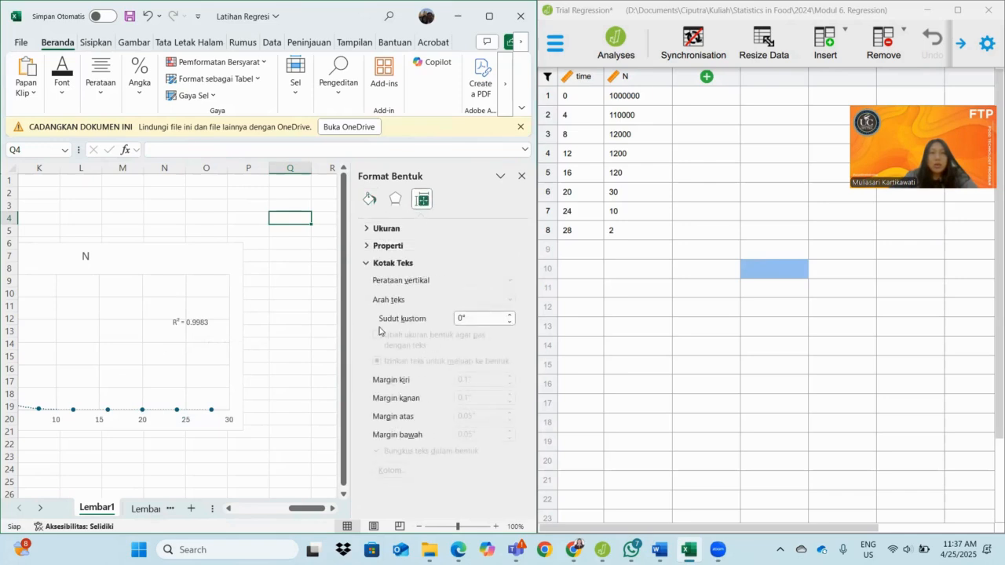
{"action": "left_click", "coordinate": [207, 323]}
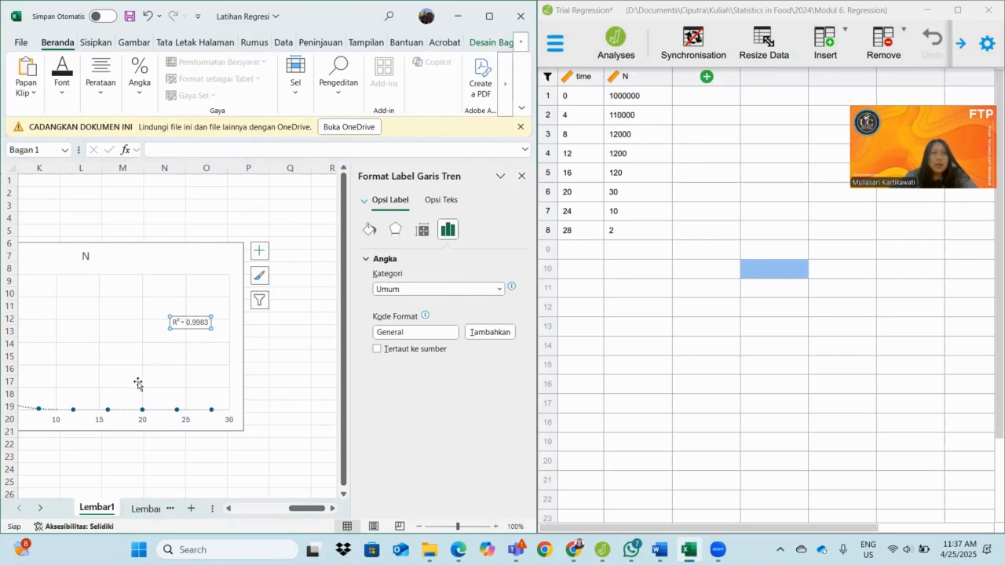
{"action": "left_click", "coordinate": [33, 412]}
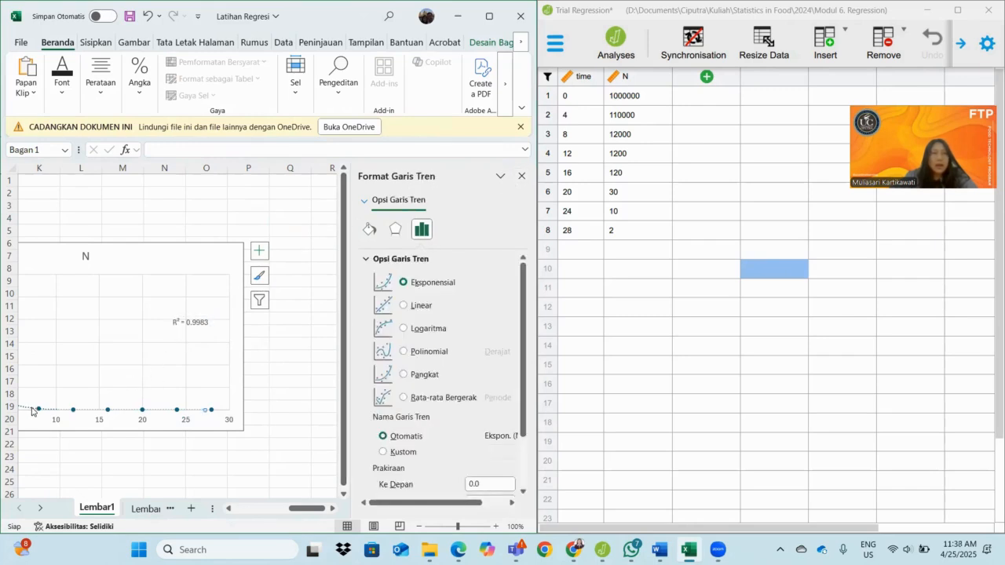
{"action": "scroll", "coordinate": [424, 351], "scroll_direction": "down", "scroll_amount": 2}
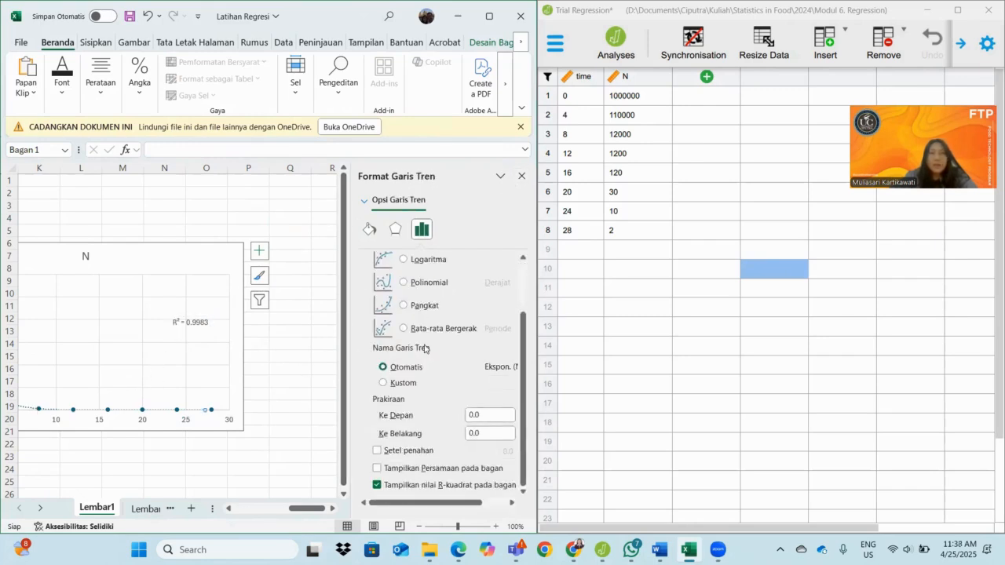
{"action": "left_click", "coordinate": [396, 472]}
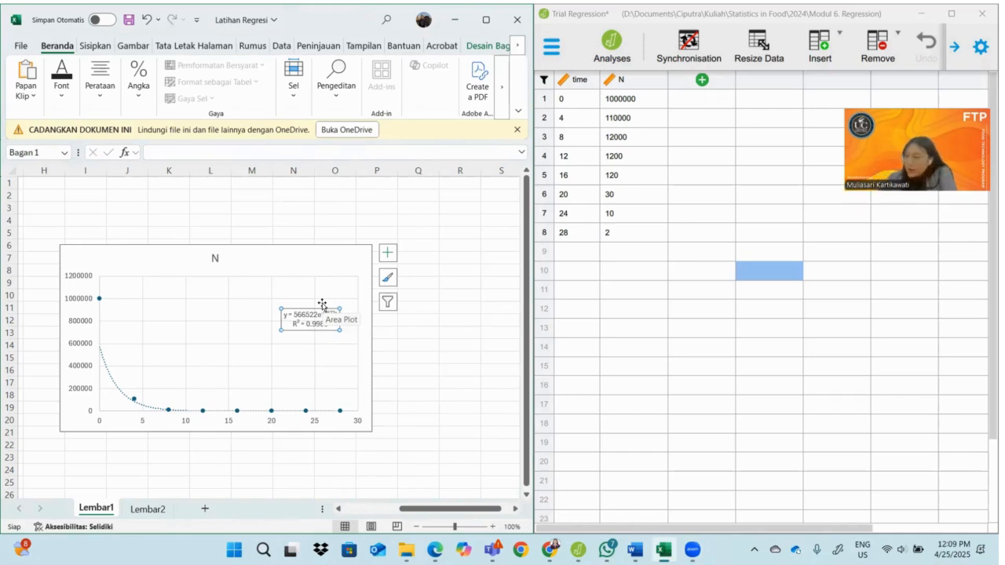
Handwrite the regression equation y = 566522e^(-0.472x) in black ink above the chart
{"action": "left_click", "coordinate": [184, 176]}
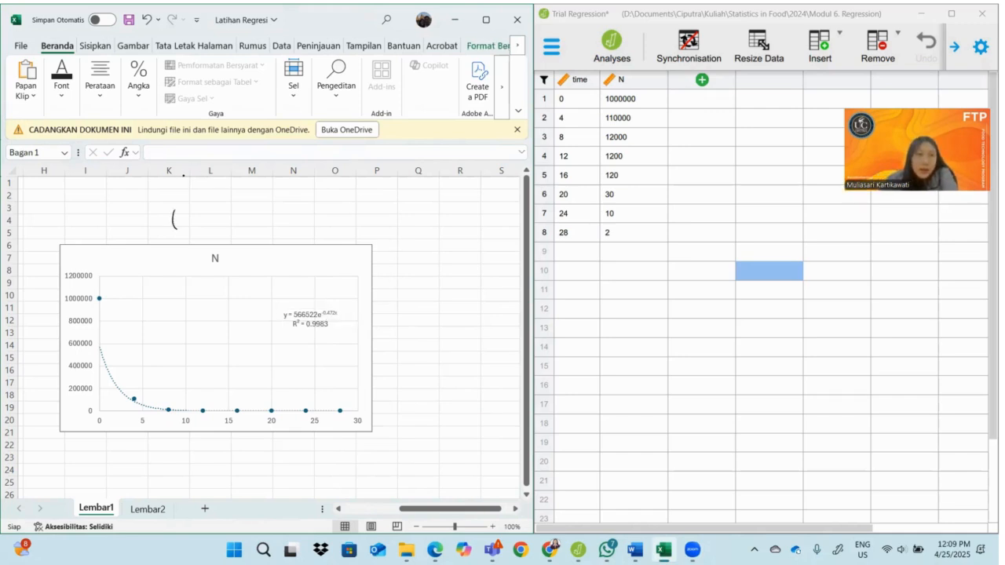
{"action": "left_click_drag", "start_coordinate": [201, 226], "coordinate": [210, 232]}
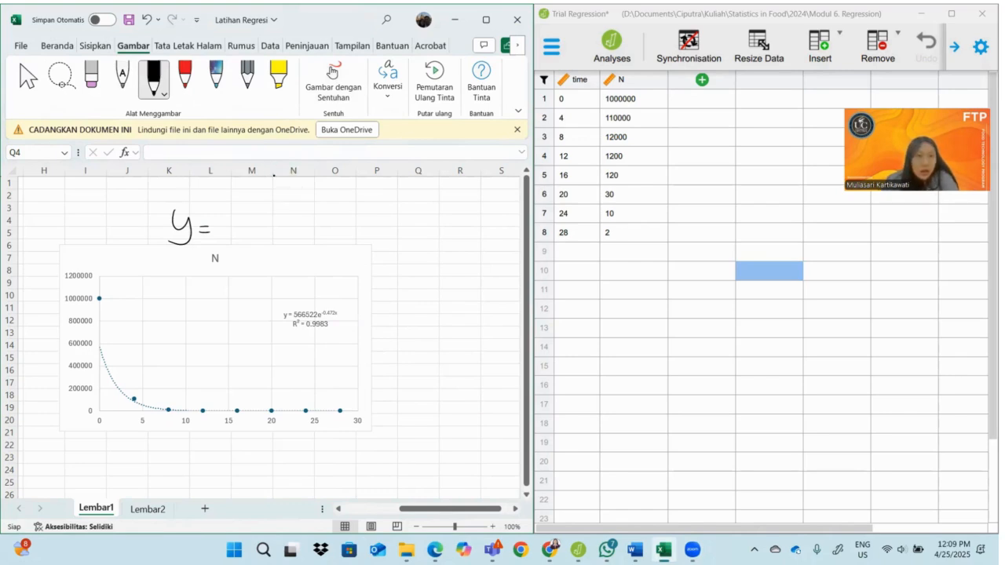
{"action": "mouse_move", "coordinate": [227, 217]}
{"action": "left_mouse_down"}
{"action": "mouse_move", "coordinate": [242, 216]}
{"action": "mouse_move", "coordinate": [224, 238]}
{"action": "mouse_move", "coordinate": [288, 227]}
{"action": "mouse_move", "coordinate": [272, 239]}
{"action": "left_mouse_up"}
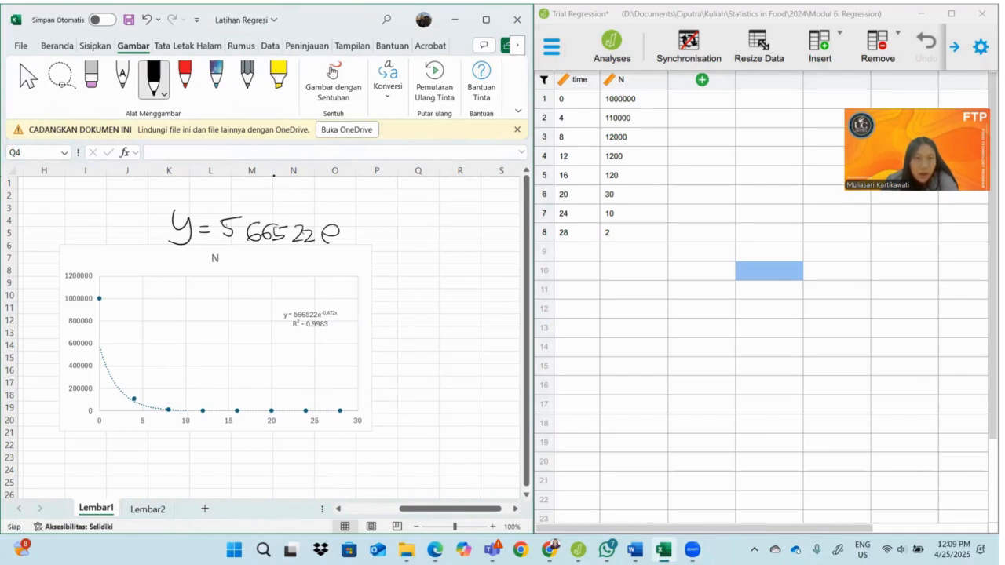
{"action": "left_click_drag", "start_coordinate": [351, 206], "coordinate": [380, 214]}
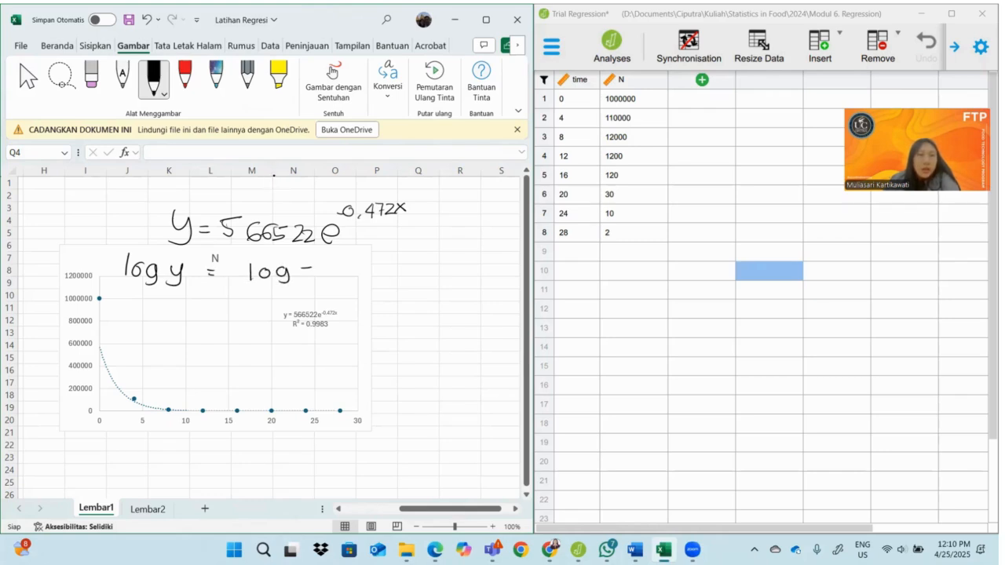
Handwrite the log form below the equation: log y = log 566522e^(-0.472x) = log 566522 + log e^(-0.472x)
{"action": "left_click_drag", "start_coordinate": [325, 268], "coordinate": [325, 280]}
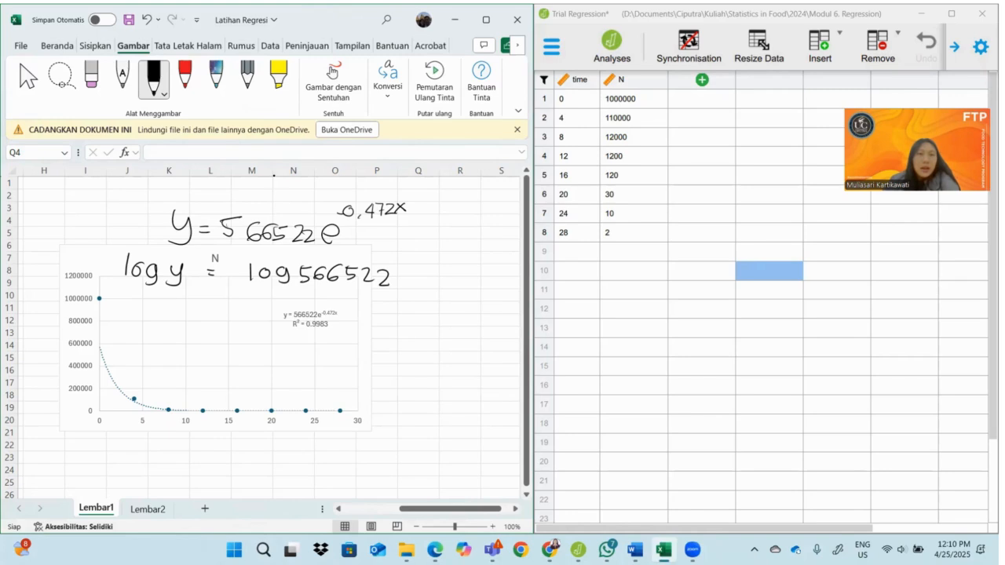
{"action": "left_click_drag", "start_coordinate": [404, 277], "coordinate": [420, 284]}
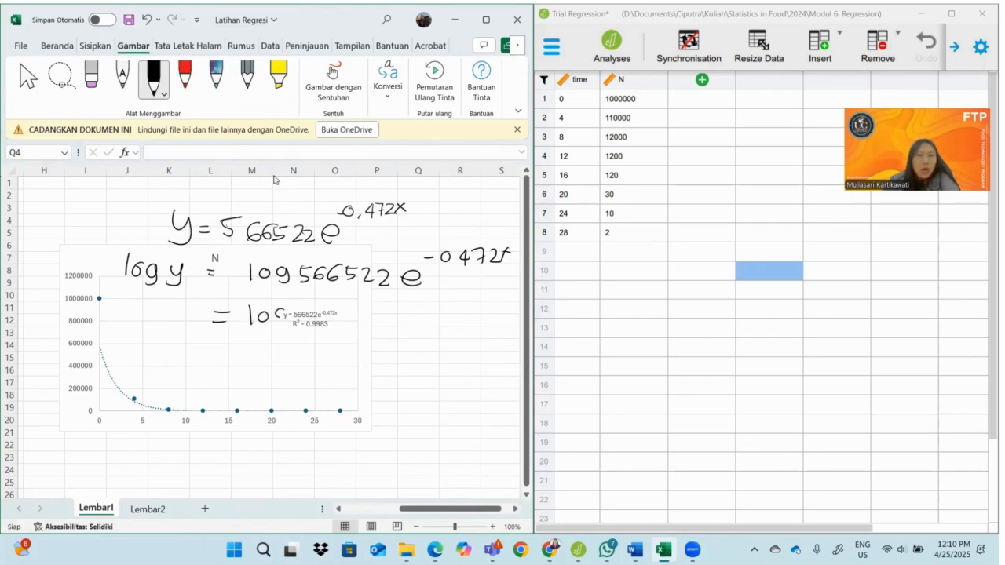
{"action": "mouse_move", "coordinate": [309, 307]}
{"action": "left_mouse_down"}
{"action": "mouse_move", "coordinate": [299, 322]}
{"action": "mouse_move", "coordinate": [403, 310]}
{"action": "mouse_move", "coordinate": [398, 316]}
{"action": "left_mouse_up"}
{"action": "left_click_drag", "start_coordinate": [424, 296], "coordinate": [424, 314]}
{"action": "mouse_move", "coordinate": [436, 304]}
{"action": "left_mouse_down"}
{"action": "mouse_move", "coordinate": [446, 319]}
{"action": "mouse_move", "coordinate": [475, 306]}
{"action": "left_mouse_up"}
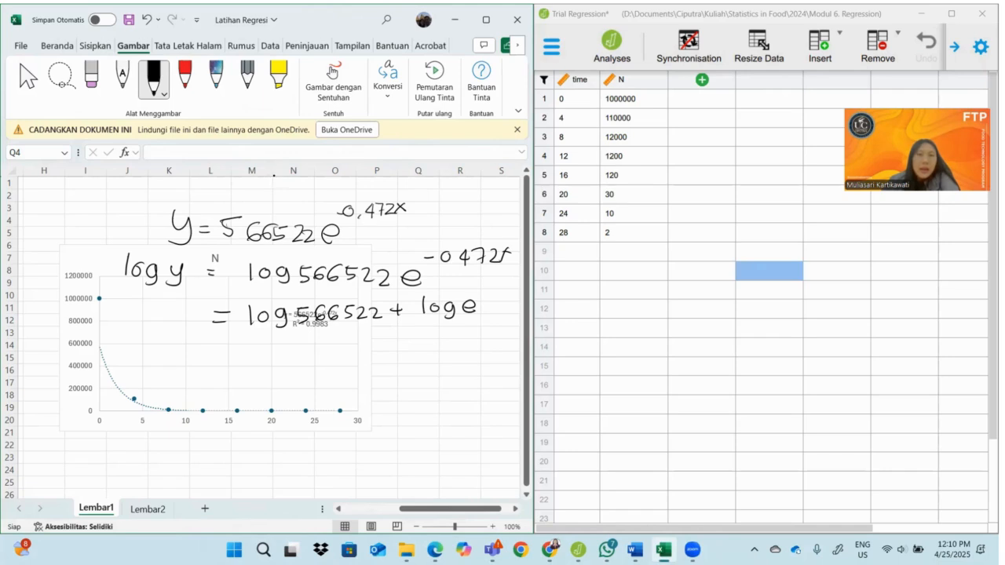
{"action": "left_click_drag", "start_coordinate": [484, 290], "coordinate": [493, 293]}
{"action": "left_click_drag", "start_coordinate": [500, 285], "coordinate": [507, 298]}
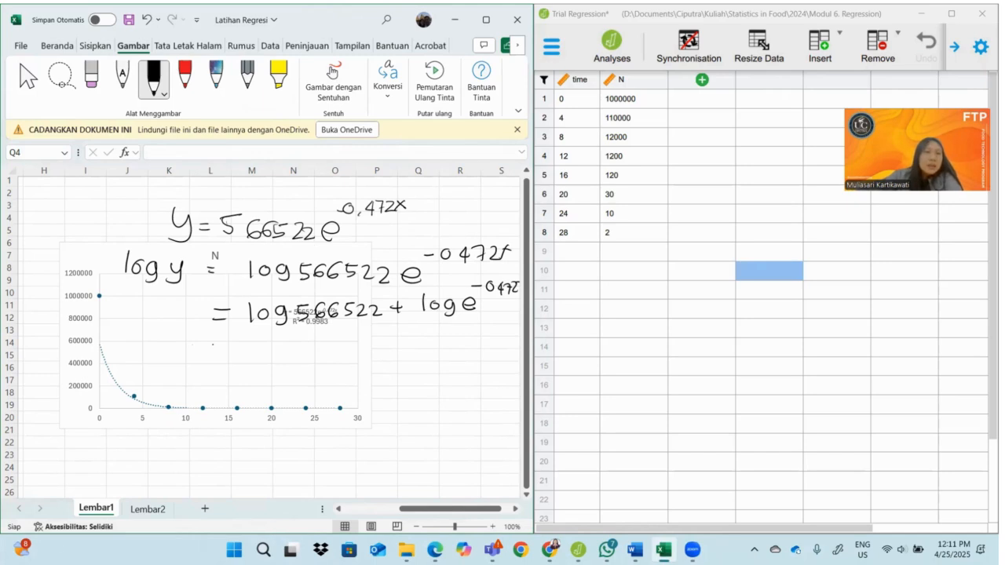
Compute log(566522) with the LOG function in cell J23
{"action": "double_click", "coordinate": [125, 458]}
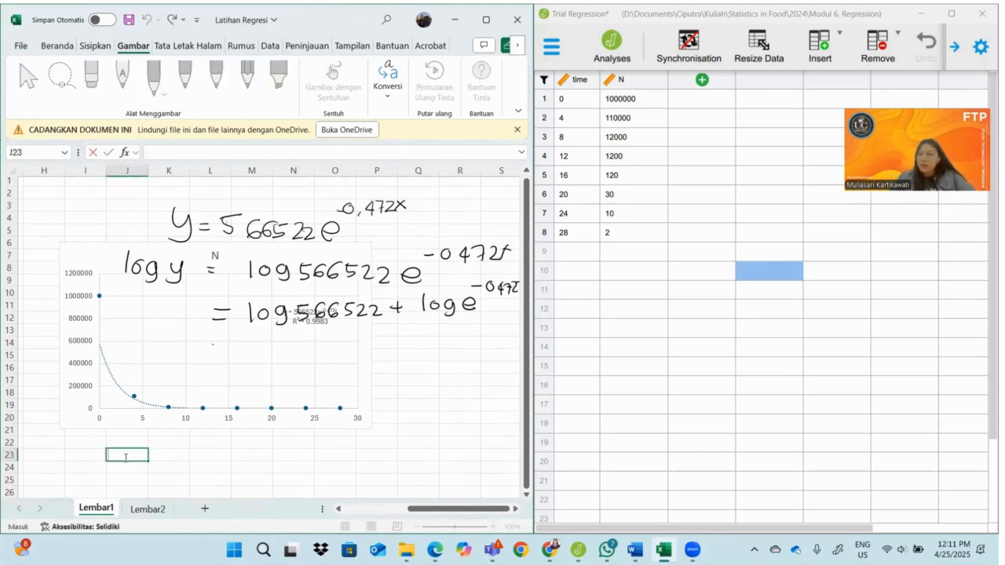
{"action": "type", "text": "+log"}
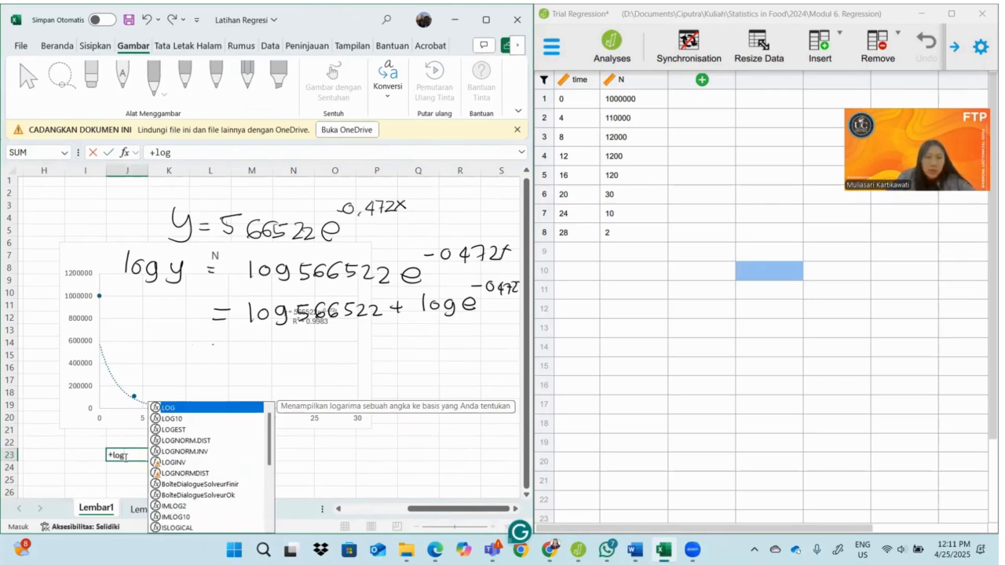
{"action": "type", "text": "("}
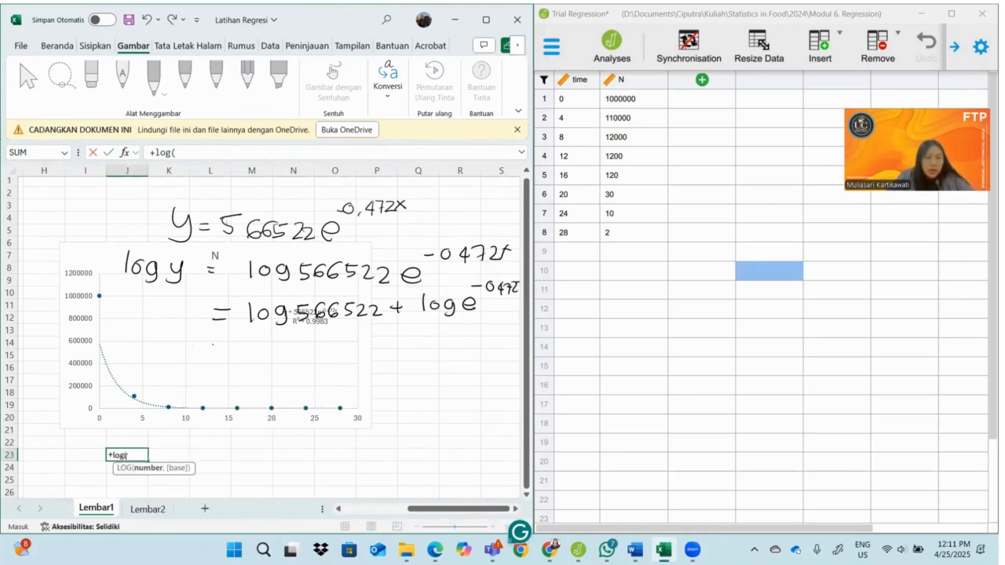
{"action": "type", "text": "5665"}
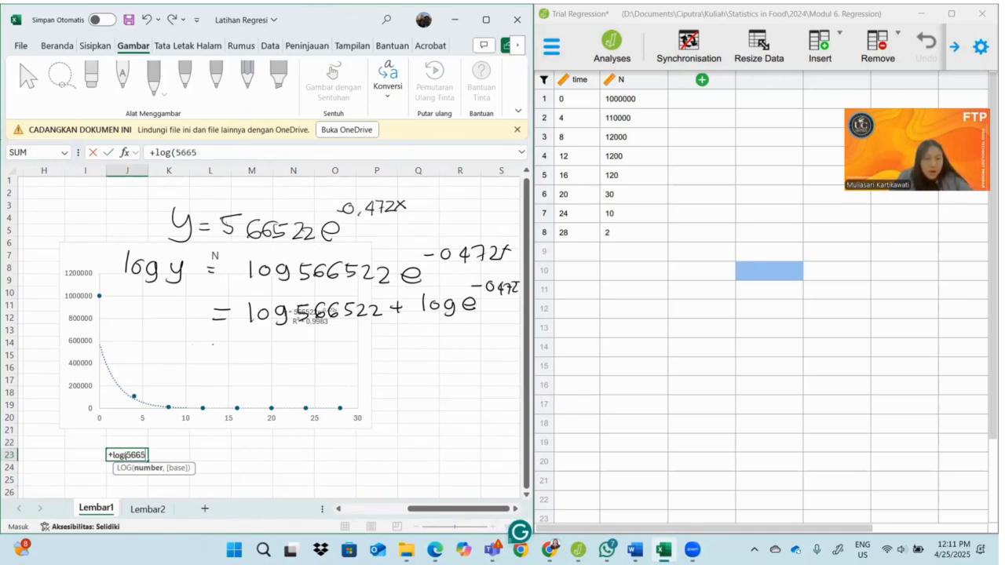
{"action": "type", "text": "22"}
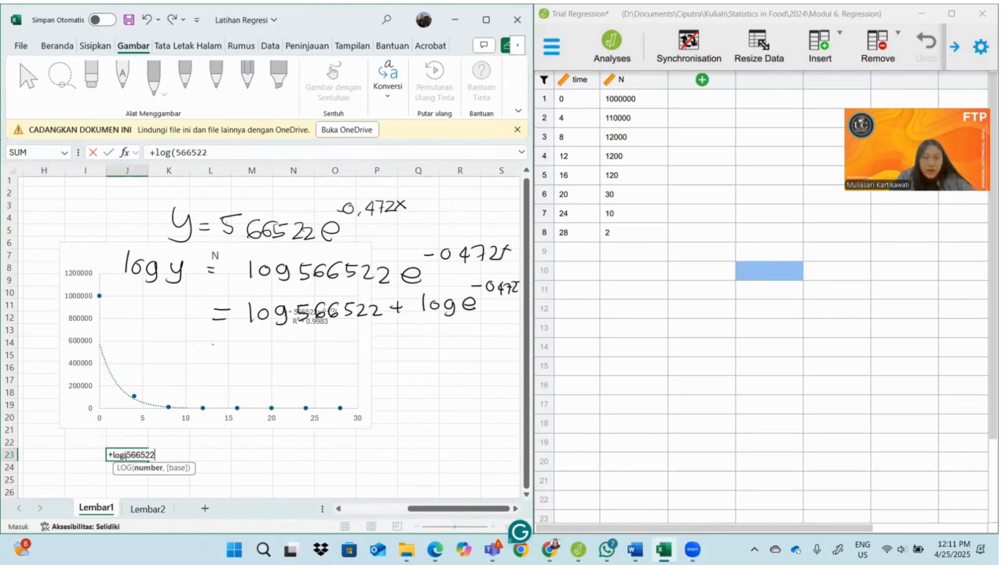
{"action": "type", "text": ")"}
{"action": "key", "text": "Return"}
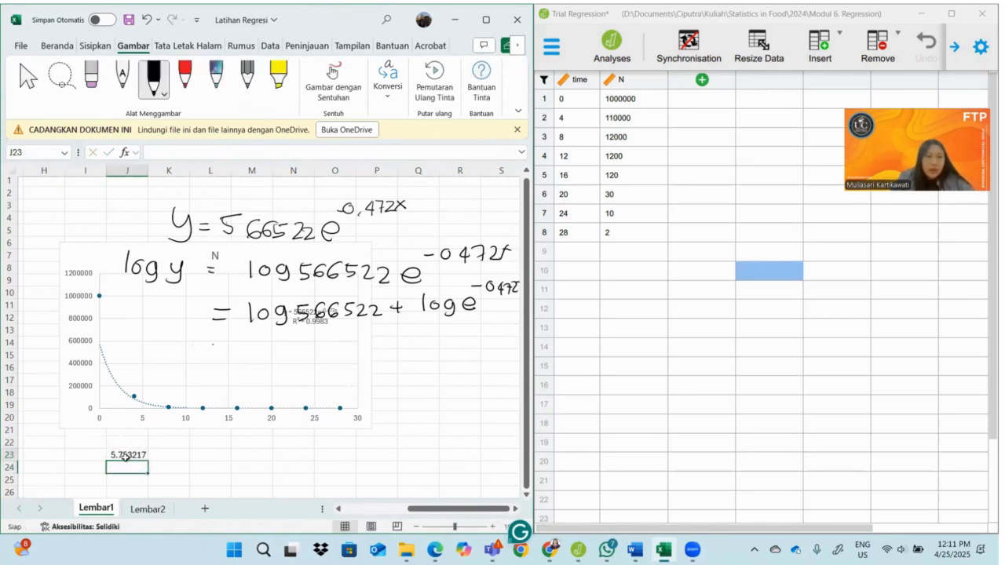
{"action": "left_click", "coordinate": [126, 456]}
{"action": "key", "text": "Right"}
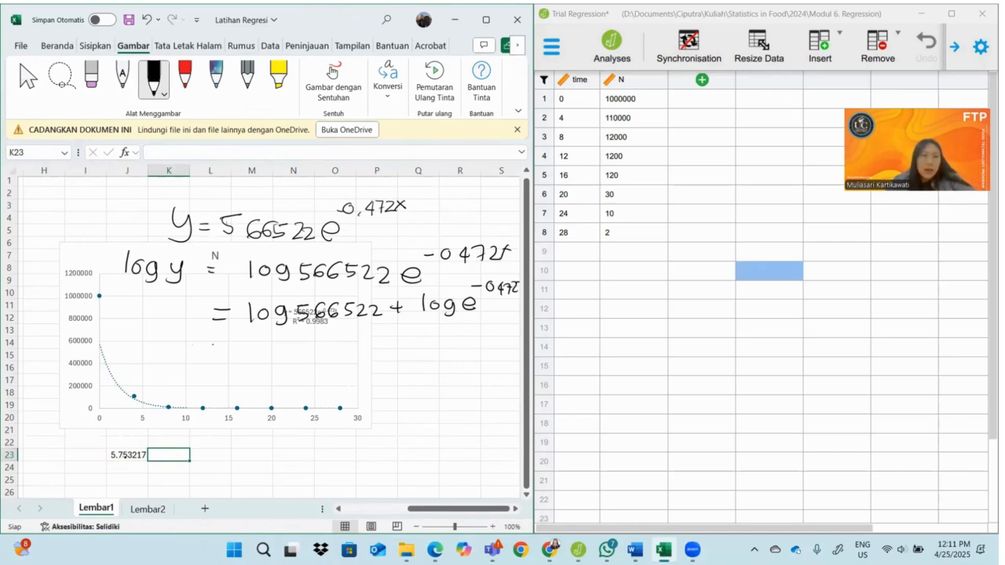
Handwrite the next line of the log equation: = 5,75 + -0.472 log e
{"action": "mouse_move", "coordinate": [240, 336]}
{"action": "left_mouse_down"}
{"action": "mouse_move", "coordinate": [239, 359]}
{"action": "mouse_move", "coordinate": [252, 362]}
{"action": "left_mouse_up"}
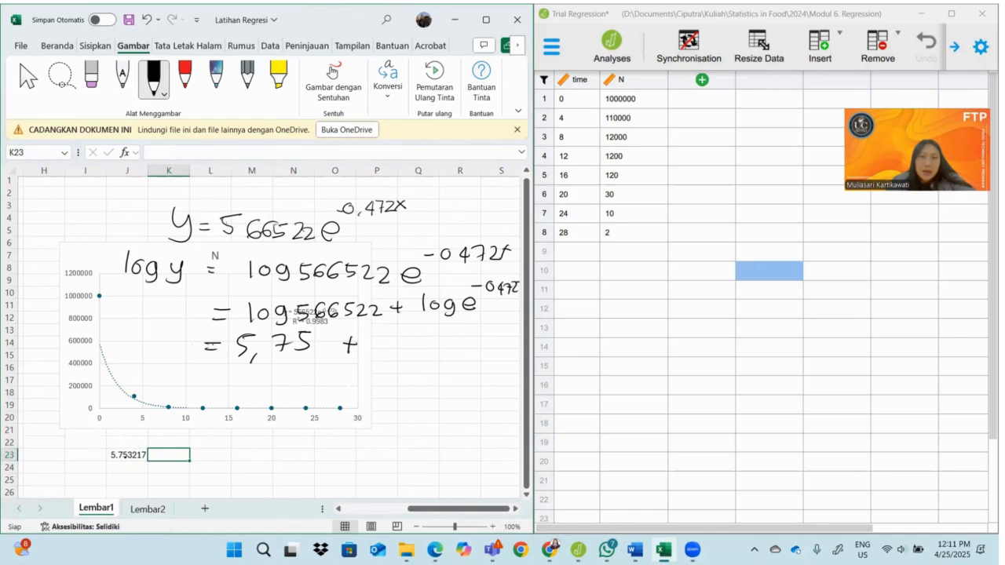
{"action": "left_click_drag", "start_coordinate": [404, 337], "coordinate": [461, 350]}
{"action": "mouse_move", "coordinate": [470, 340]}
{"action": "left_mouse_down"}
{"action": "mouse_move", "coordinate": [476, 356]}
{"action": "mouse_move", "coordinate": [492, 351]}
{"action": "left_mouse_up"}
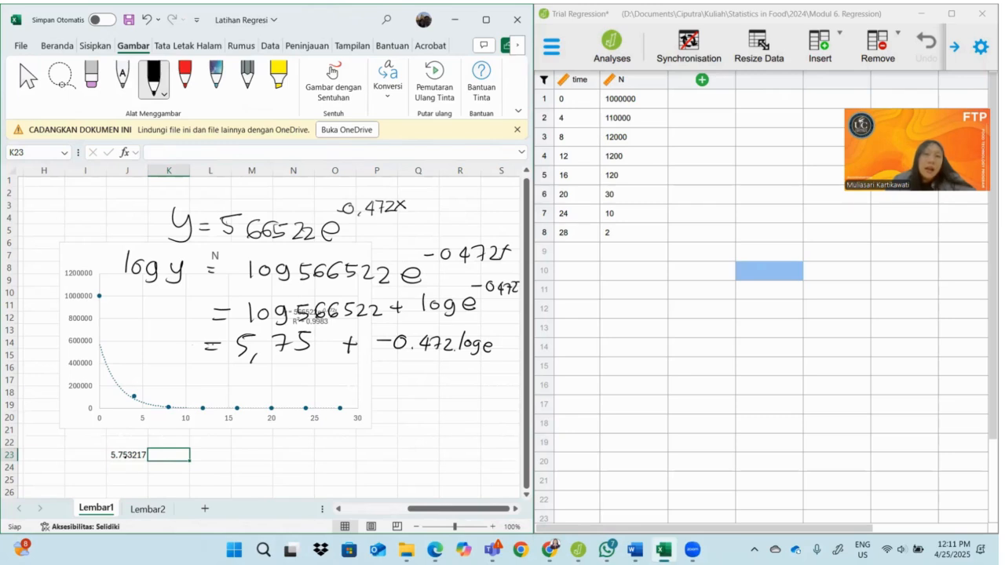
Finish the handwritten line with x, circle its 0.472 log e term and label it b, and circle log y above
{"action": "mouse_move", "coordinate": [482, 319]}
{"action": "left_mouse_down"}
{"action": "mouse_move", "coordinate": [442, 313]}
{"action": "mouse_move", "coordinate": [402, 347]}
{"action": "mouse_move", "coordinate": [480, 357]}
{"action": "left_mouse_up"}
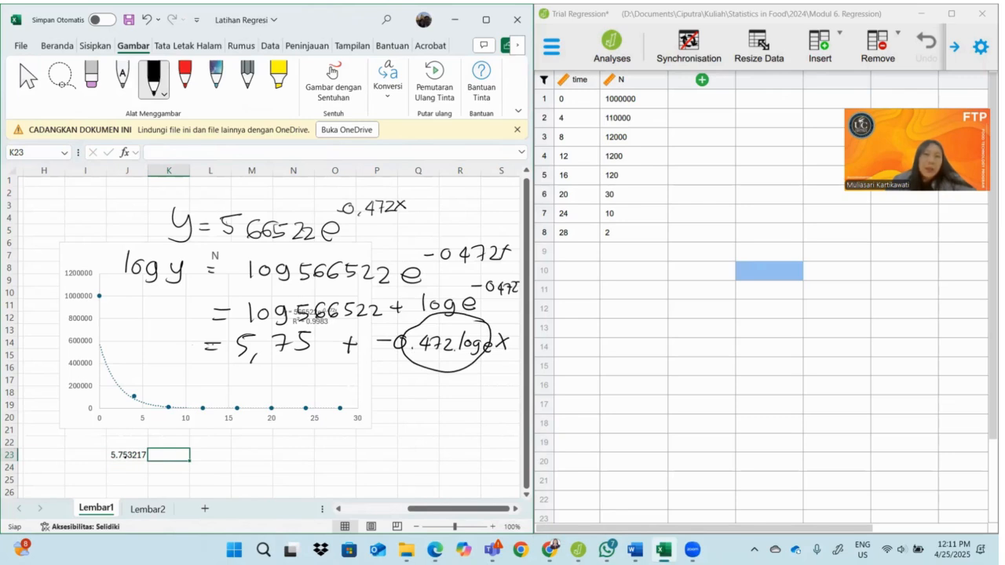
{"action": "left_click_drag", "start_coordinate": [430, 360], "coordinate": [429, 381]}
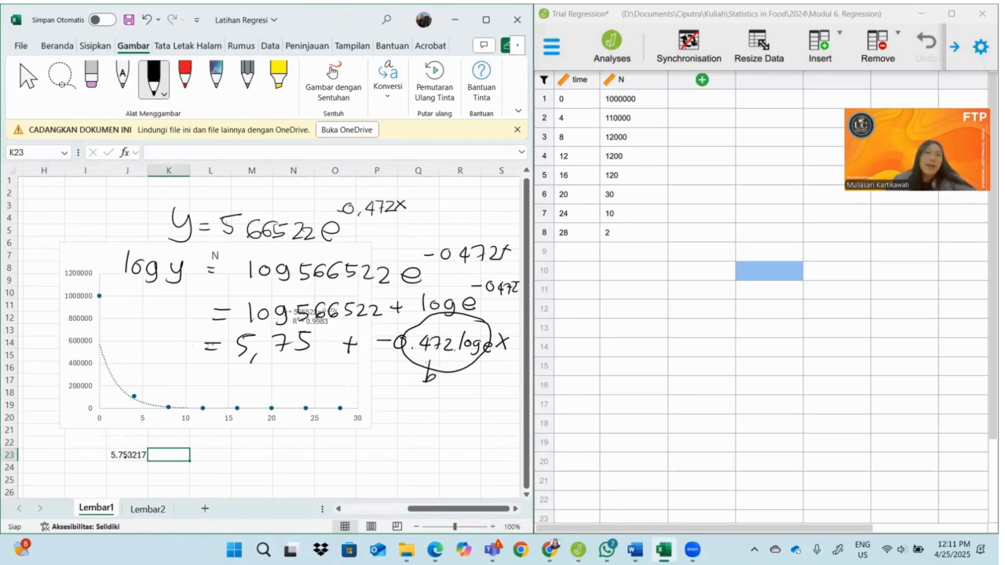
{"action": "mouse_move", "coordinate": [127, 284]}
{"action": "left_mouse_down"}
{"action": "mouse_move", "coordinate": [155, 295]}
{"action": "mouse_move", "coordinate": [179, 243]}
{"action": "mouse_move", "coordinate": [114, 248]}
{"action": "mouse_move", "coordinate": [143, 289]}
{"action": "left_mouse_up"}
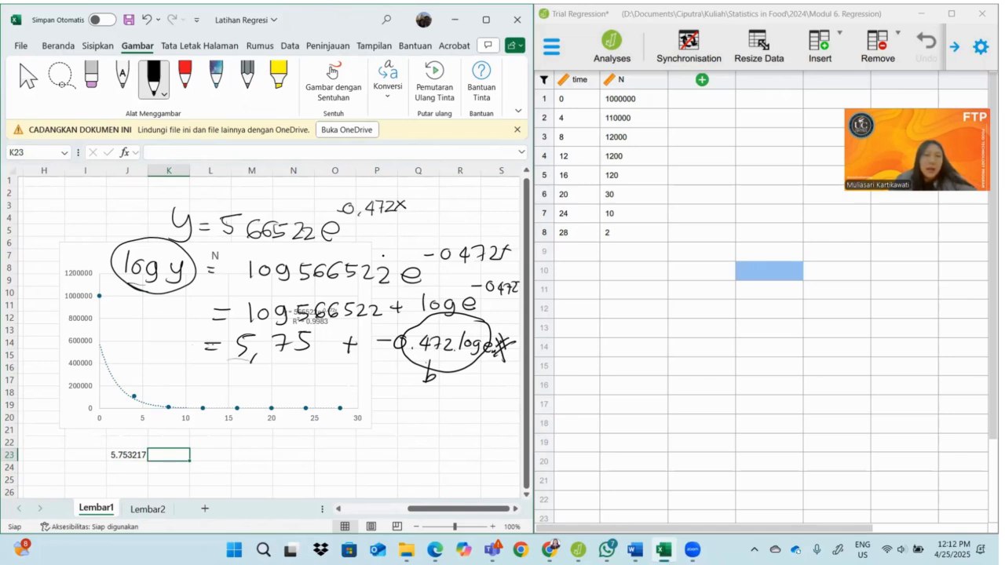
Handwrite the linear form y = b + ax below the log equation, circle its y and underline the form
{"action": "mouse_move", "coordinate": [154, 391]}
{"action": "left_mouse_down"}
{"action": "mouse_move", "coordinate": [167, 389]}
{"action": "mouse_move", "coordinate": [156, 415]}
{"action": "left_mouse_up"}
{"action": "left_click_drag", "start_coordinate": [251, 384], "coordinate": [252, 411]}
{"action": "mouse_move", "coordinate": [330, 397]}
{"action": "left_mouse_down"}
{"action": "mouse_move", "coordinate": [336, 412]}
{"action": "mouse_move", "coordinate": [283, 417]}
{"action": "left_mouse_up"}
{"action": "left_click_drag", "start_coordinate": [358, 393], "coordinate": [344, 413]}
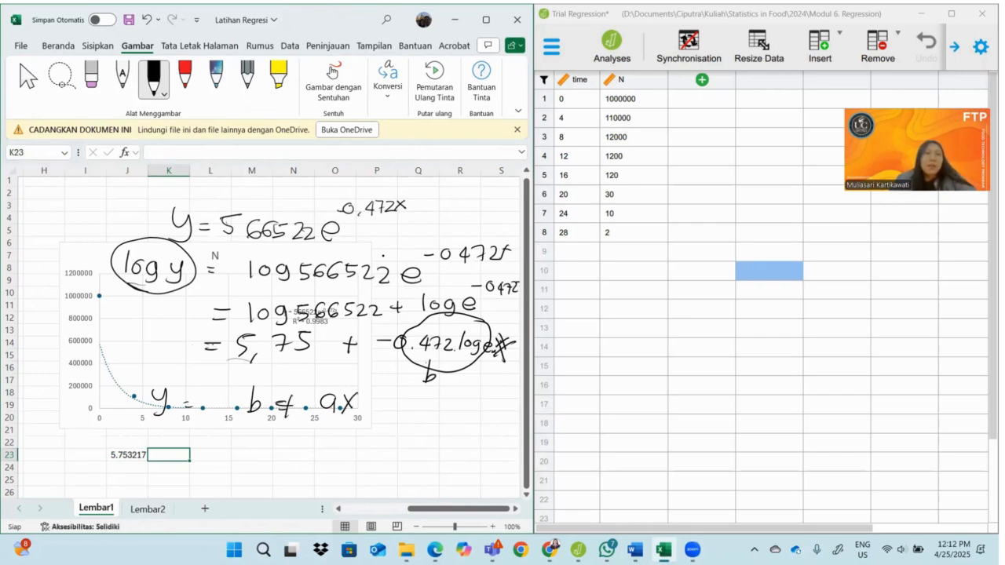
{"action": "mouse_move", "coordinate": [179, 395]}
{"action": "left_mouse_down"}
{"action": "mouse_move", "coordinate": [165, 369]}
{"action": "mouse_move", "coordinate": [145, 421]}
{"action": "mouse_move", "coordinate": [176, 393]}
{"action": "left_mouse_up"}
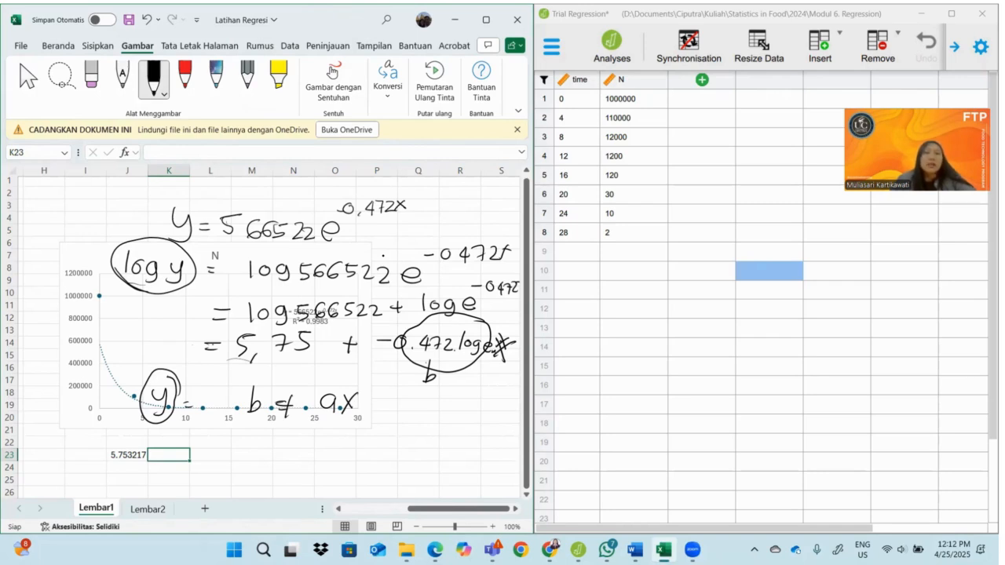
{"action": "left_click_drag", "start_coordinate": [160, 430], "coordinate": [339, 444]}
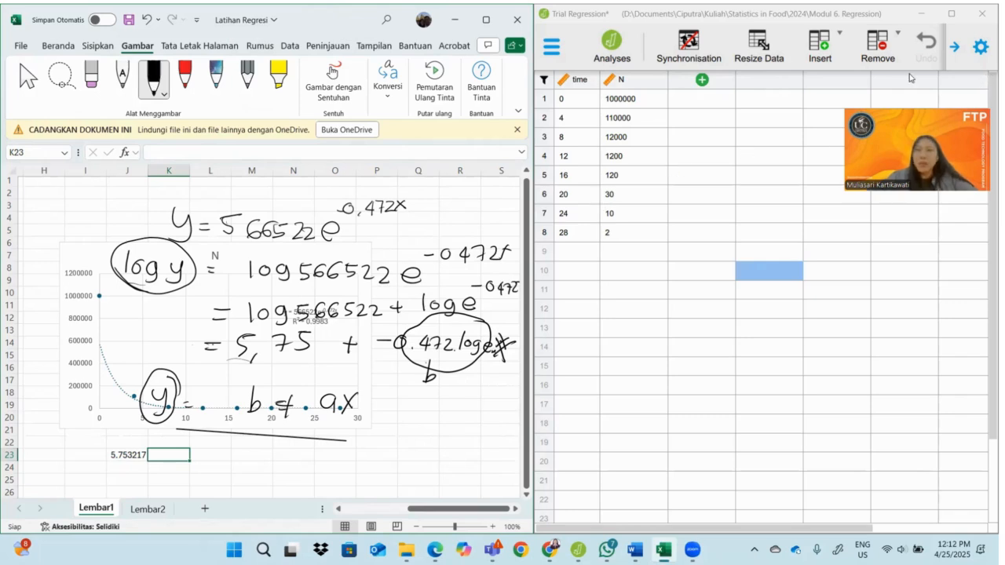
Switch to JASP at full-screen size and remove all existing analyses, including Linear Modeling, Generalized Linear Model, Flexplot and Mixed Modeling
{"action": "mouse_move", "coordinate": [533, 253]}
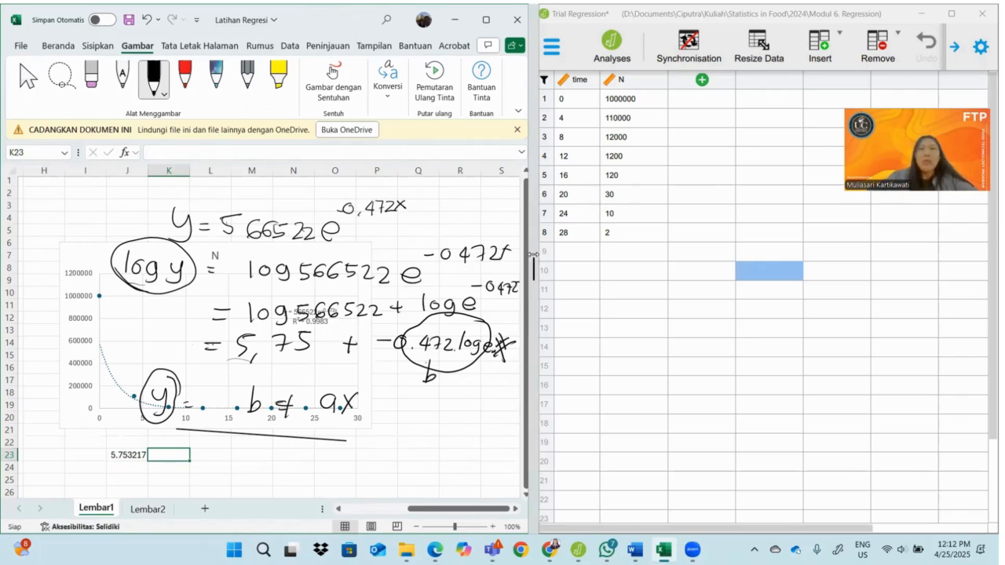
{"action": "left_click_drag", "start_coordinate": [533, 254], "coordinate": [431, 254]}
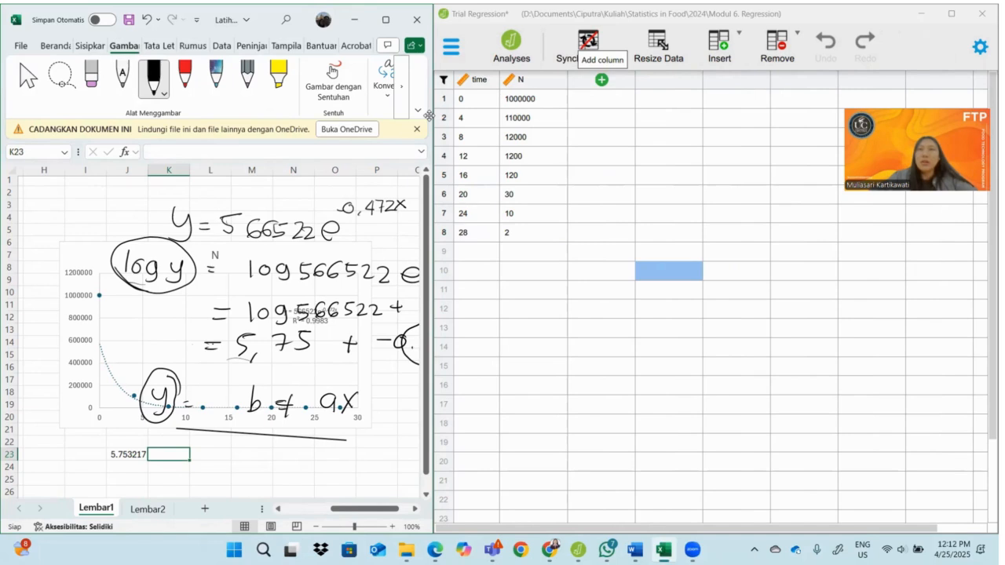
{"action": "left_click", "coordinate": [951, 13]}
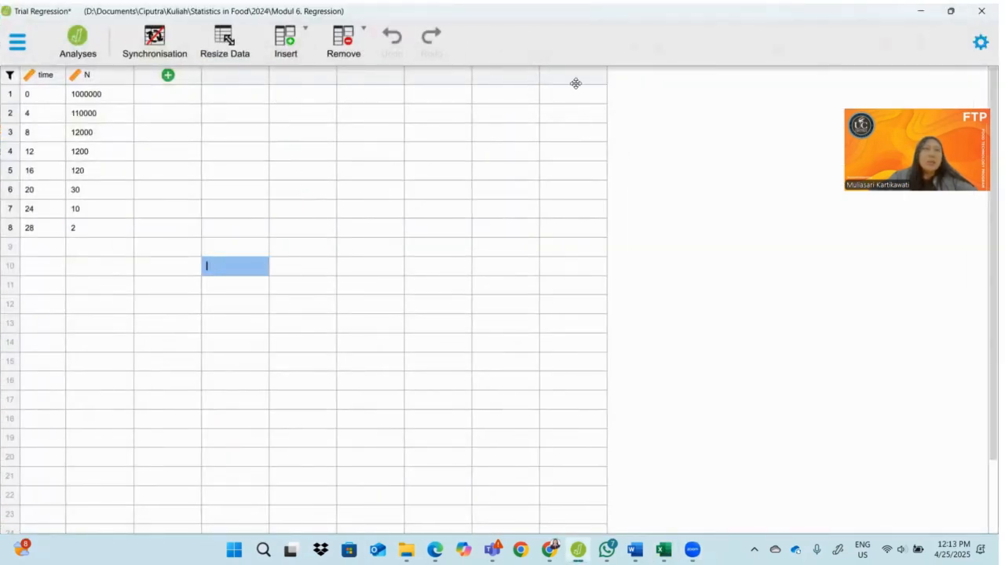
{"action": "left_click", "coordinate": [78, 43]}
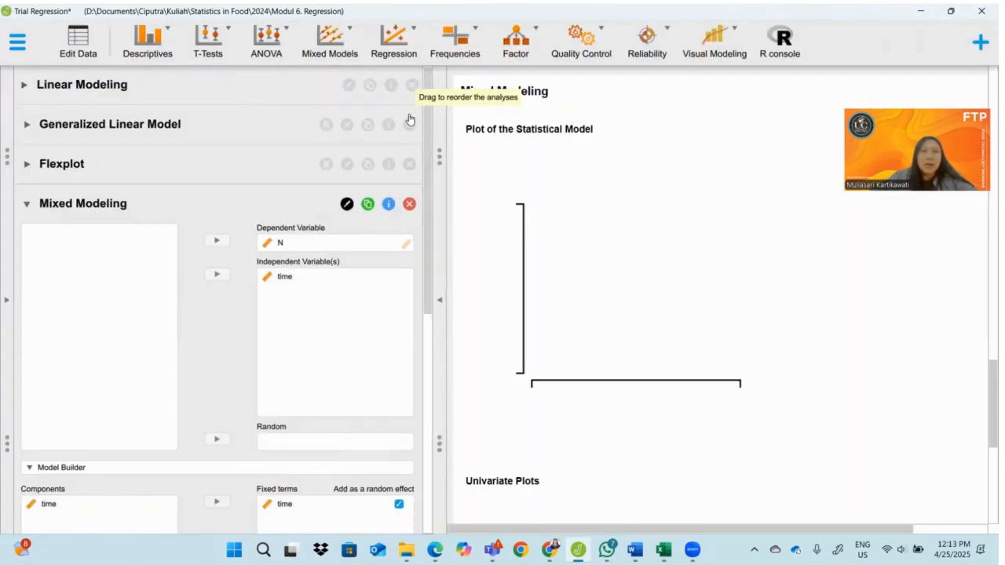
{"action": "left_click", "coordinate": [401, 93]}
{"action": "left_click", "coordinate": [410, 85]}
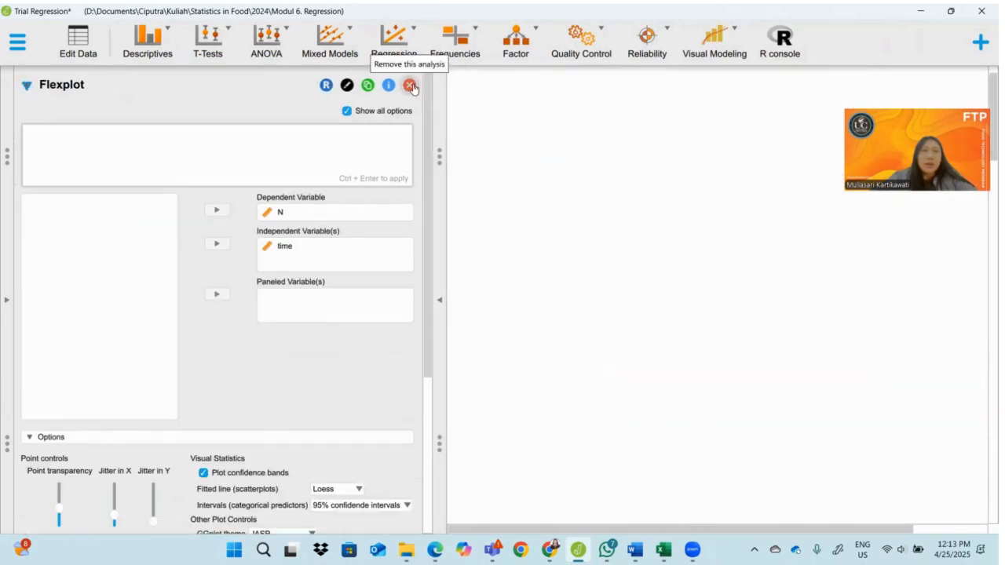
{"action": "left_click", "coordinate": [410, 85]}
{"action": "left_click", "coordinate": [410, 85]}
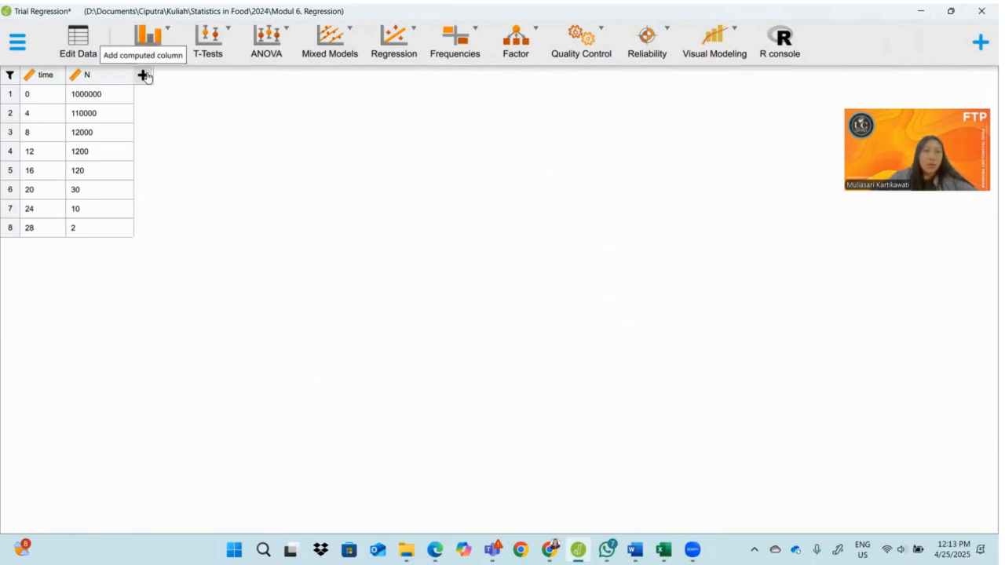
Create a Scale computed column named log N, defined with drag-and-drop
{"action": "left_click", "coordinate": [144, 76]}
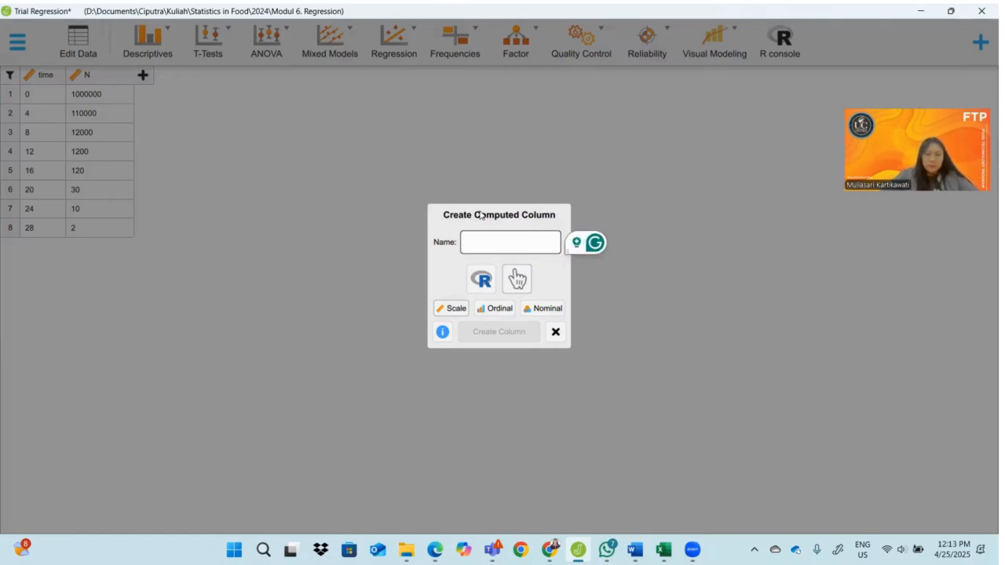
{"action": "type", "text": "lo"}
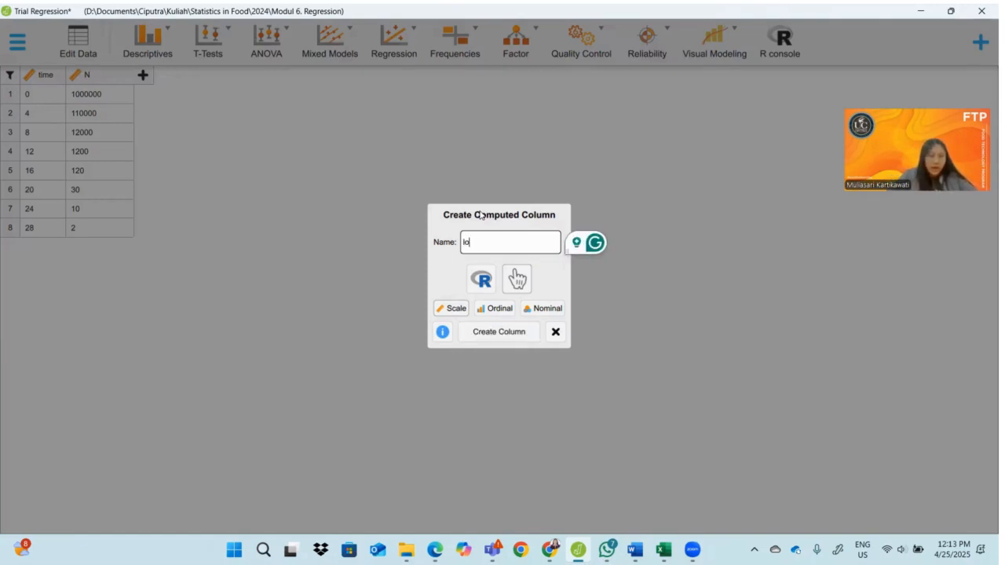
{"action": "type", "text": "g N"}
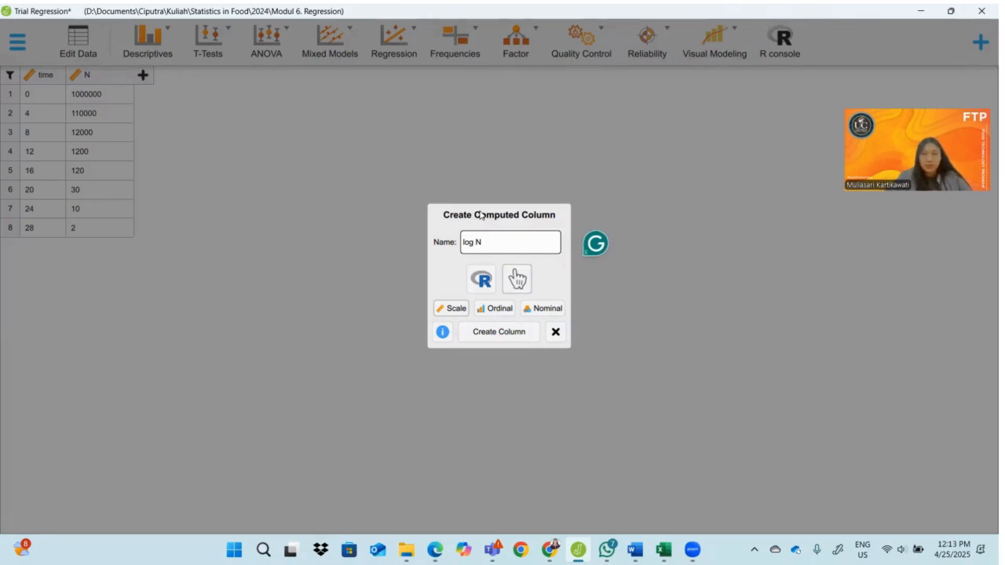
{"action": "left_click", "coordinate": [495, 331]}
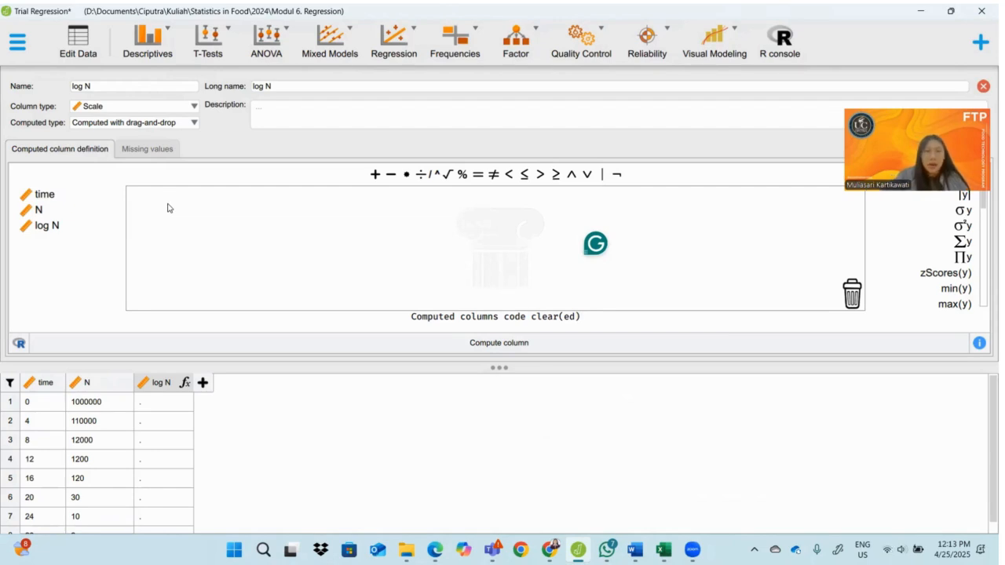
{"action": "left_click", "coordinate": [478, 175]}
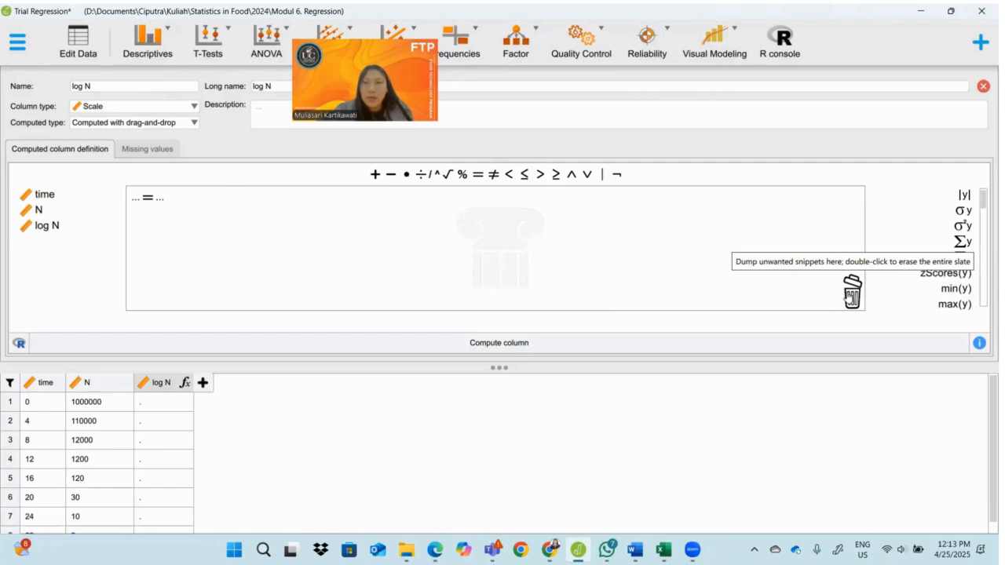
{"action": "left_click_drag", "start_coordinate": [145, 200], "coordinate": [850, 297]}
{"action": "left_click_drag", "start_coordinate": [851, 295], "coordinate": [852, 297]}
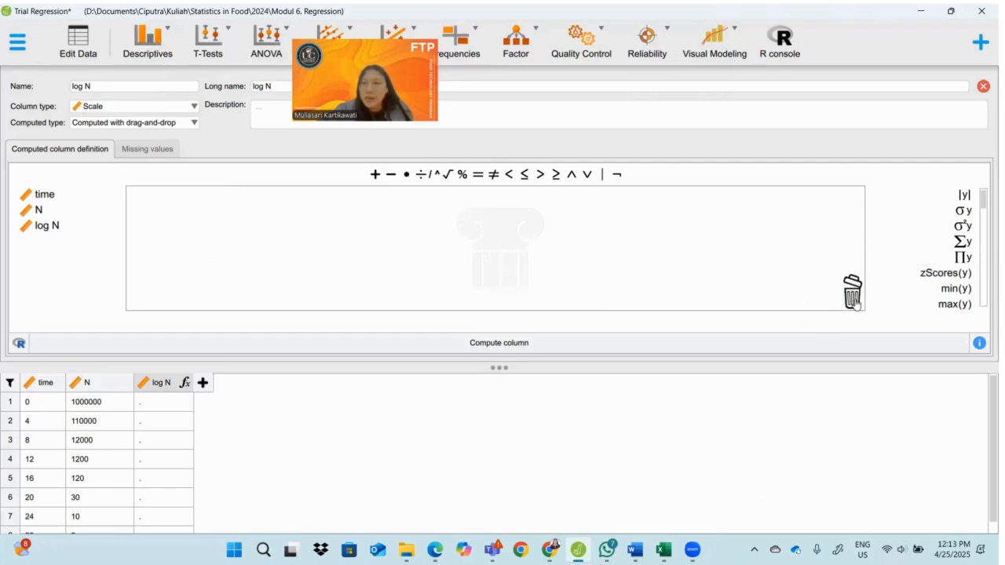
Define the log N column as the natural logarithm log(N), compute it and enlarge the data view to show all rows
{"action": "scroll", "coordinate": [983, 227], "scroll_direction": "down", "scroll_amount": 3}
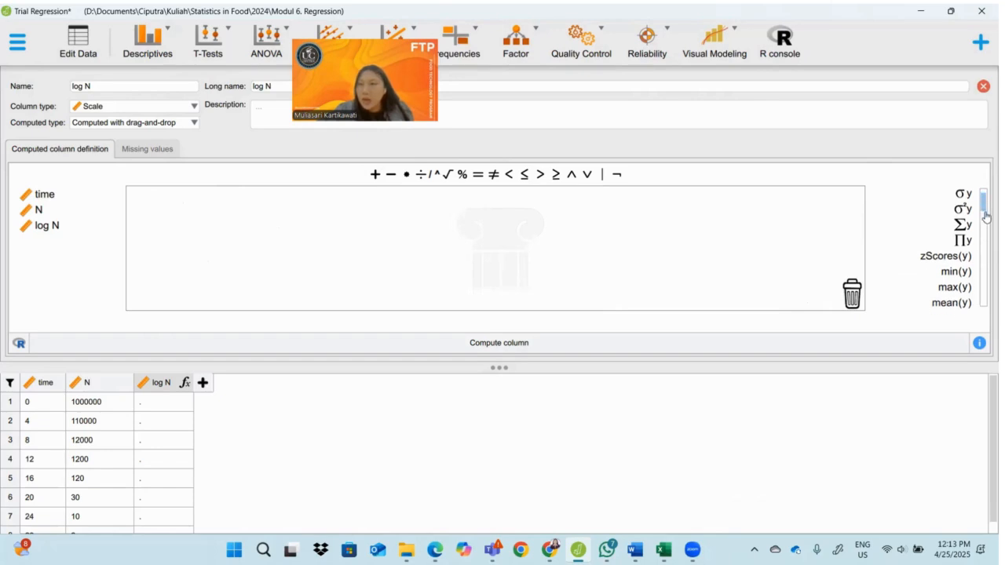
{"action": "scroll", "coordinate": [982, 232], "scroll_direction": "down", "scroll_amount": 1}
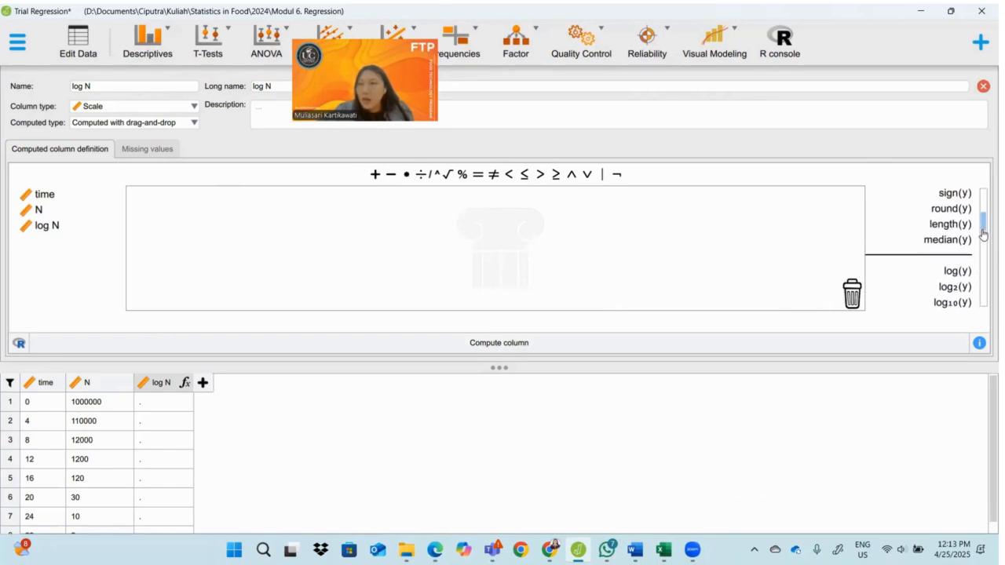
{"action": "double_click", "coordinate": [957, 270]}
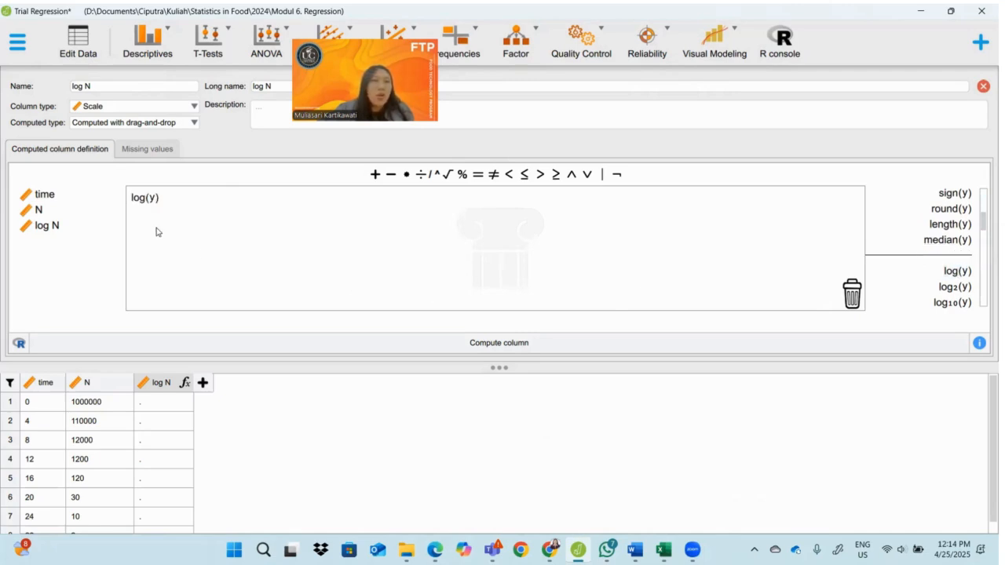
{"action": "double_click", "coordinate": [43, 214]}
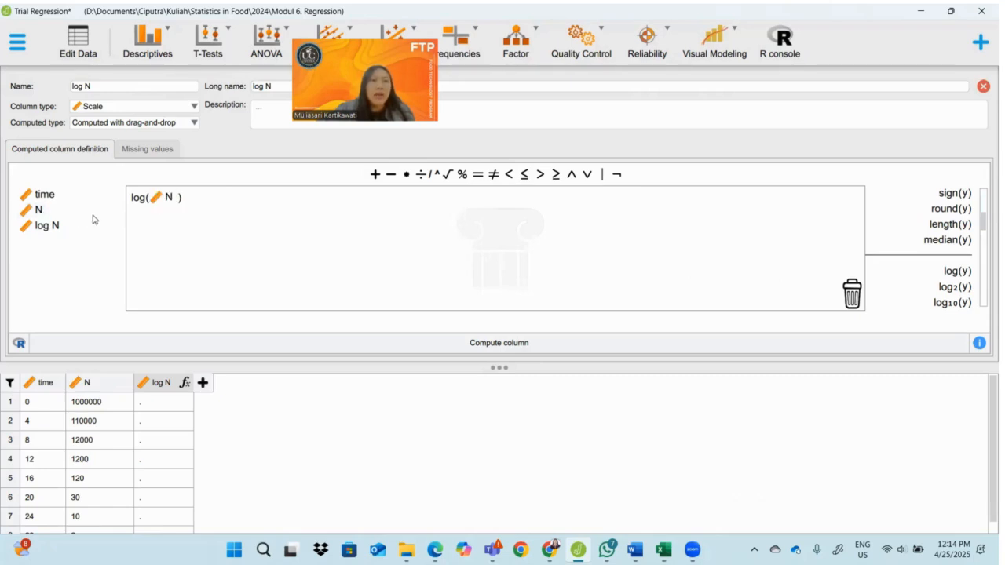
{"action": "left_click", "coordinate": [493, 344]}
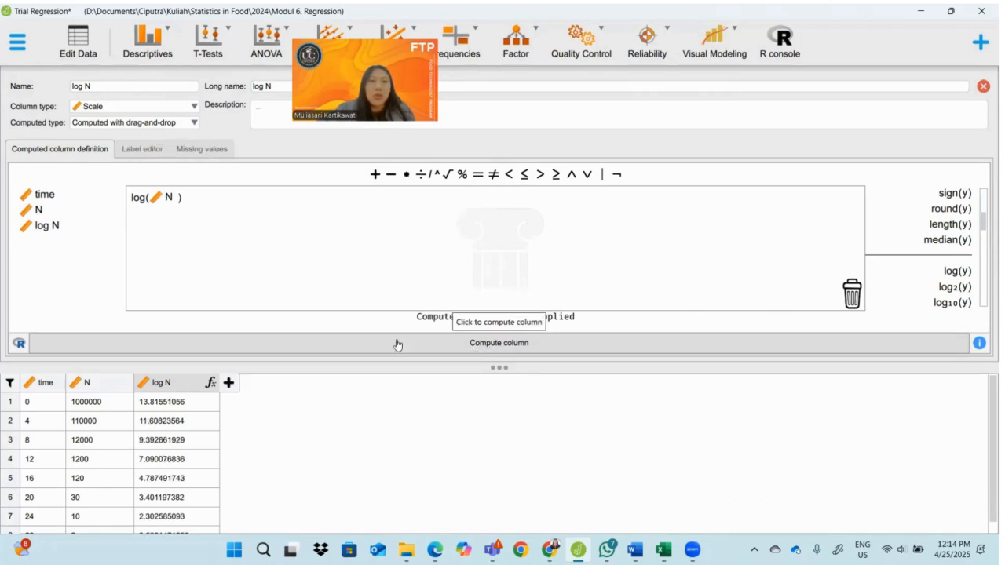
{"action": "left_click_drag", "start_coordinate": [496, 365], "coordinate": [498, 225]}
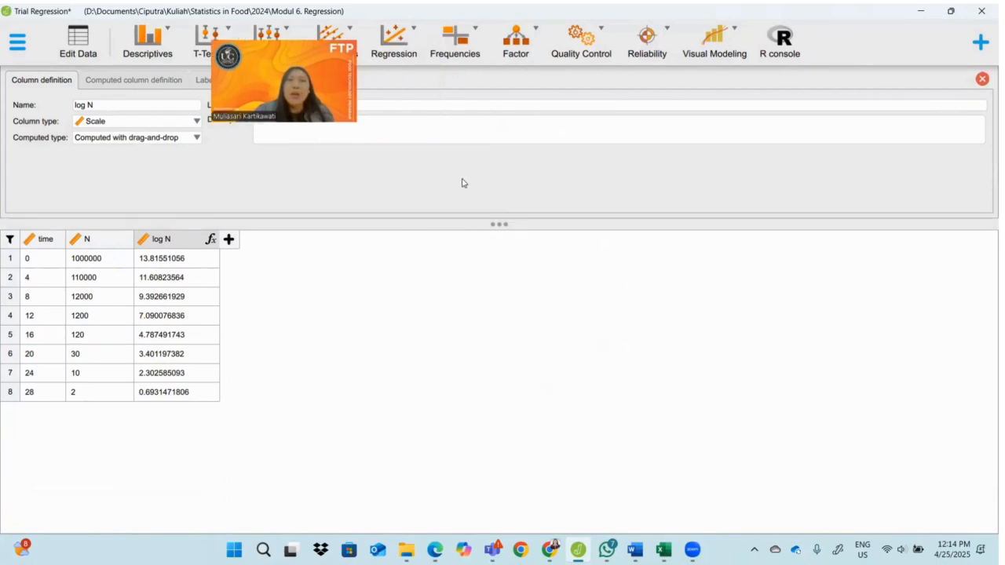
Run a classical linear regression with log N as the dependent variable and time as the covariate
{"action": "left_click", "coordinate": [402, 36]}
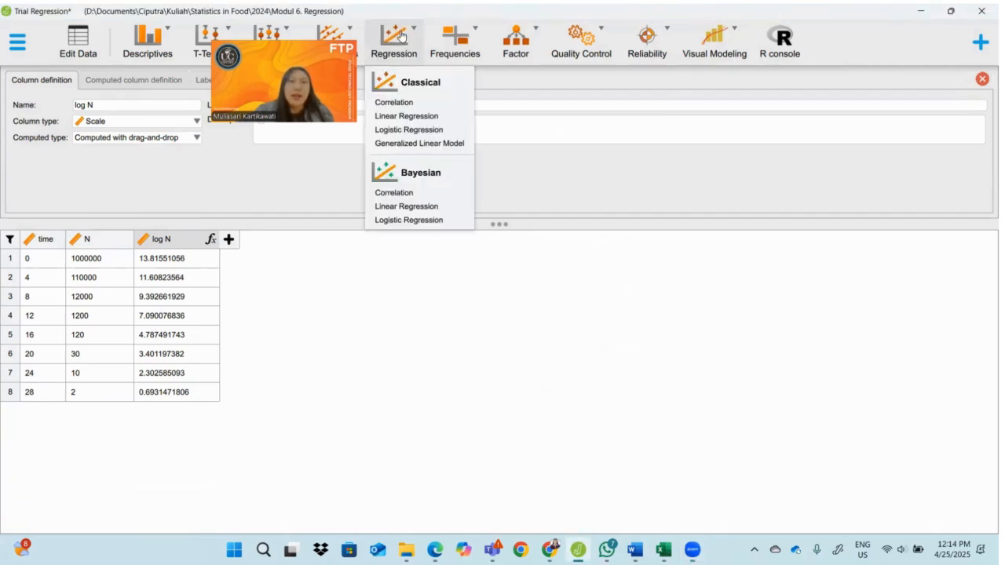
{"action": "left_click", "coordinate": [398, 118]}
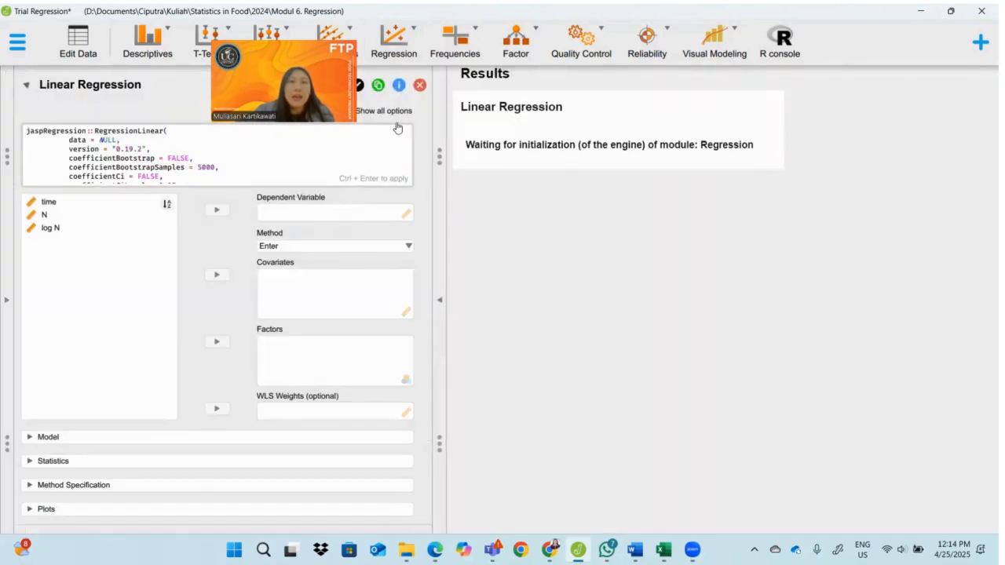
{"action": "left_click", "coordinate": [47, 228]}
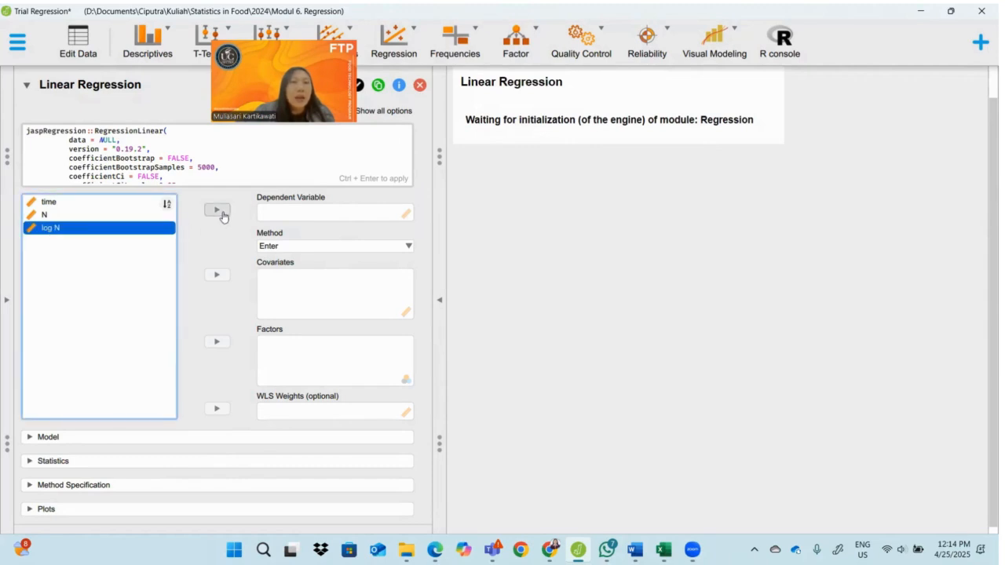
{"action": "left_click", "coordinate": [217, 211]}
{"action": "left_click", "coordinate": [48, 203]}
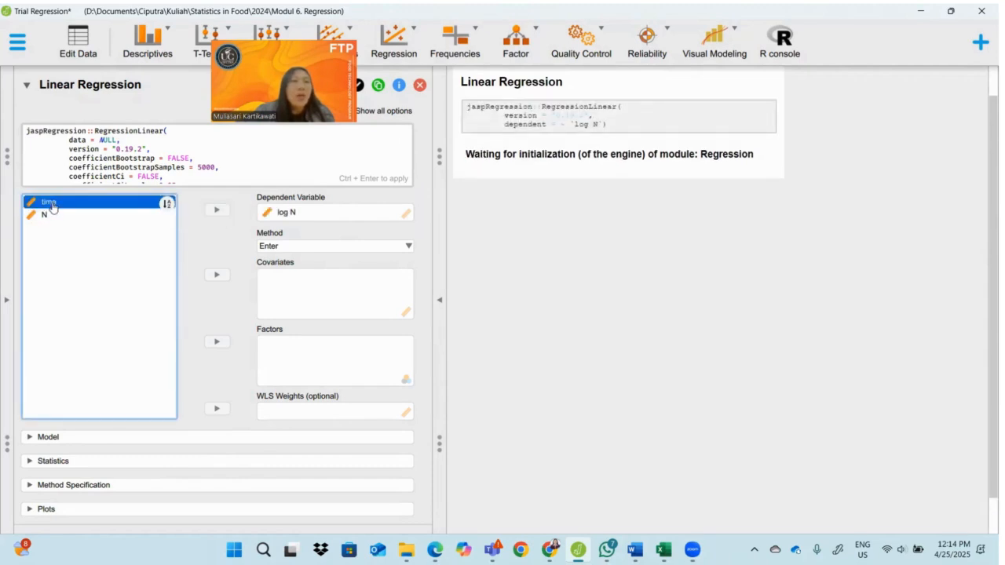
{"action": "left_click", "coordinate": [210, 275]}
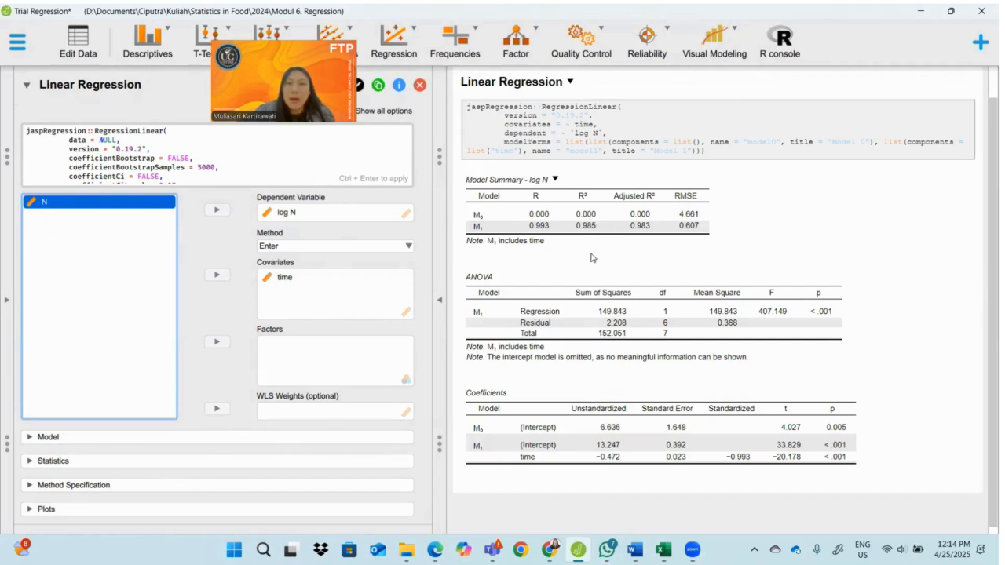
{"action": "scroll", "coordinate": [593, 259], "scroll_direction": "down", "scroll_amount": 1}
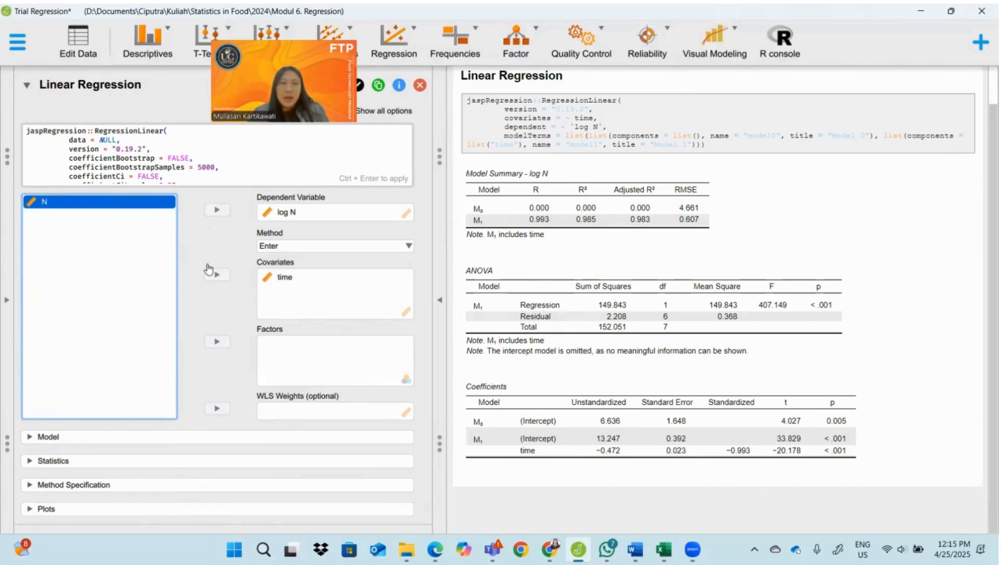
{"action": "left_click", "coordinate": [213, 210]}
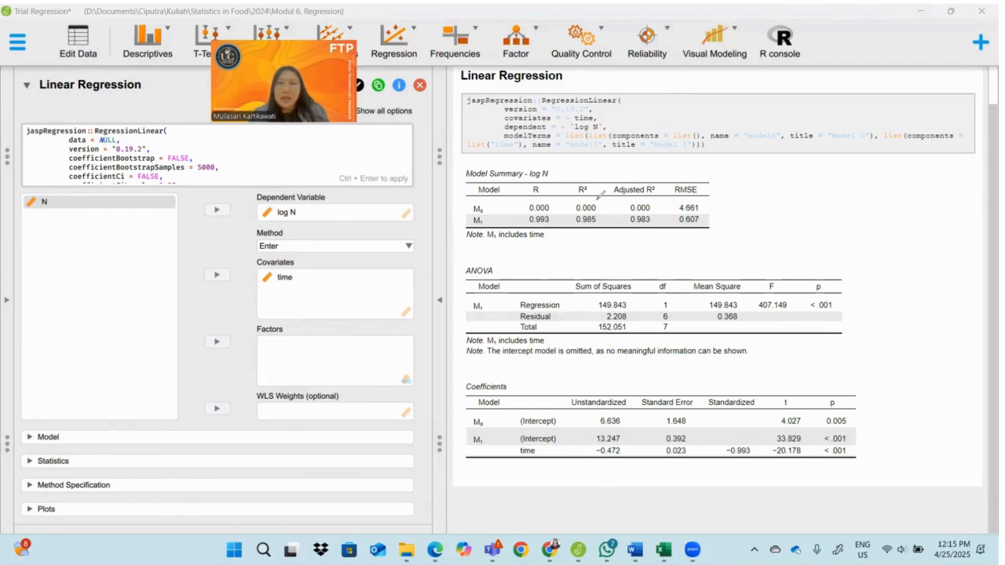
Circle the R² values in the Model Summary and handwrite y = ax + b below that table
{"action": "mouse_move", "coordinate": [596, 195]}
{"action": "left_mouse_down"}
{"action": "mouse_move", "coordinate": [564, 224]}
{"action": "mouse_move", "coordinate": [619, 213]}
{"action": "mouse_move", "coordinate": [596, 206]}
{"action": "left_mouse_up"}
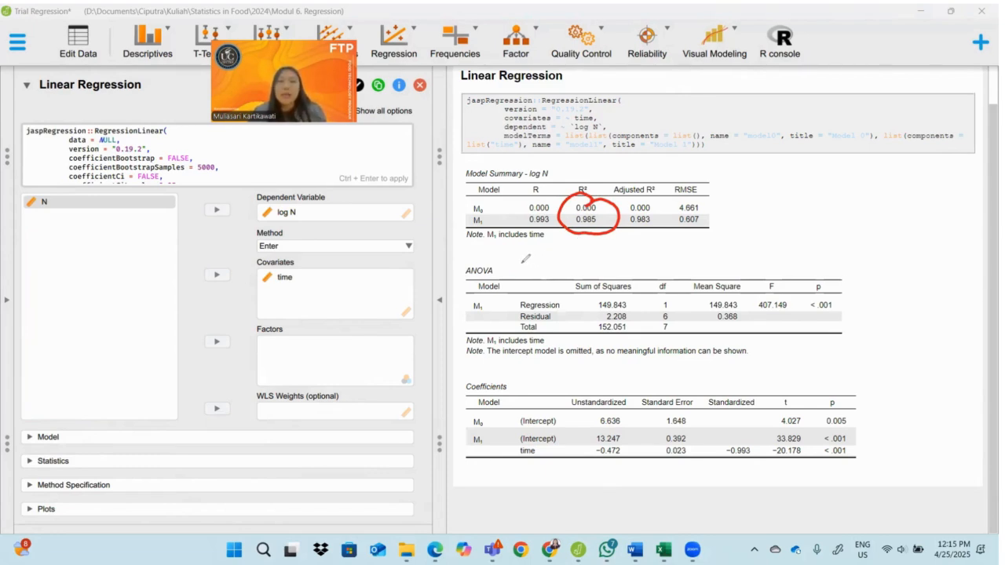
{"action": "mouse_move", "coordinate": [523, 250]}
{"action": "left_mouse_down"}
{"action": "mouse_move", "coordinate": [513, 273]}
{"action": "mouse_move", "coordinate": [541, 262]}
{"action": "left_mouse_up"}
{"action": "mouse_move", "coordinate": [530, 270]}
{"action": "left_mouse_down"}
{"action": "mouse_move", "coordinate": [567, 259]}
{"action": "mouse_move", "coordinate": [581, 267]}
{"action": "mouse_move", "coordinate": [577, 257]}
{"action": "mouse_move", "coordinate": [600, 264]}
{"action": "left_mouse_up"}
{"action": "mouse_move", "coordinate": [592, 255]}
{"action": "left_mouse_down"}
{"action": "mouse_move", "coordinate": [592, 273]}
{"action": "mouse_move", "coordinate": [610, 273]}
{"action": "left_mouse_up"}
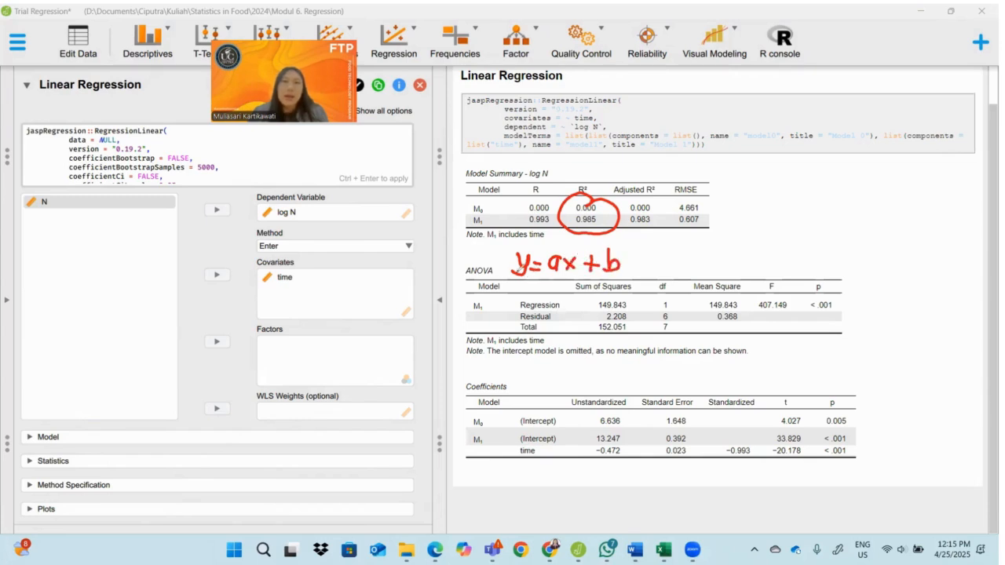
Annotate the y of the handwritten equation as log N, written above it with a connecting line
{"action": "mouse_move", "coordinate": [493, 301]}
{"action": "left_mouse_down"}
{"action": "mouse_move", "coordinate": [491, 318]}
{"action": "mouse_move", "coordinate": [512, 303]}
{"action": "left_mouse_up"}
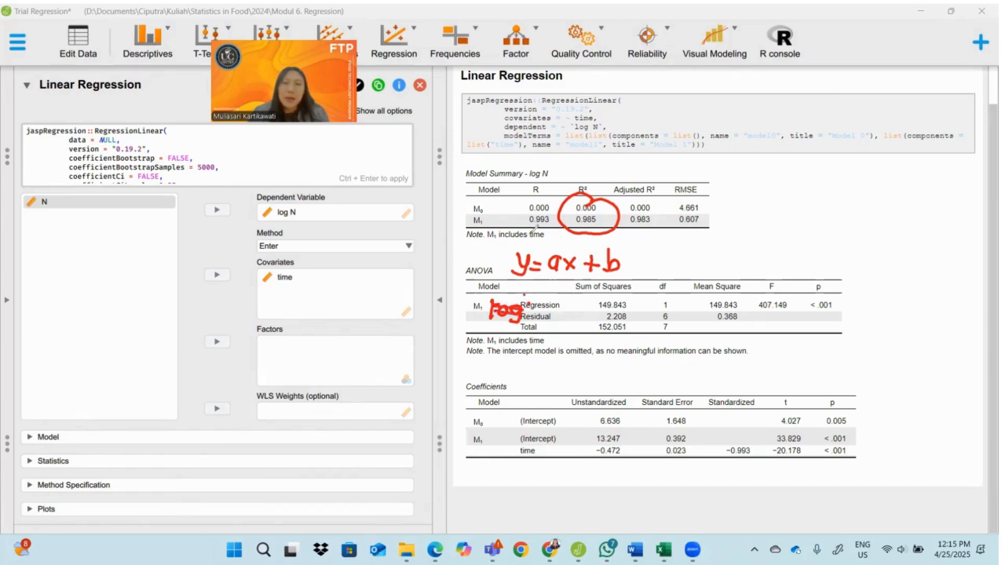
{"action": "left_click_drag", "start_coordinate": [525, 239], "coordinate": [546, 220]}
{"action": "left_click_drag", "start_coordinate": [537, 186], "coordinate": [591, 163]}
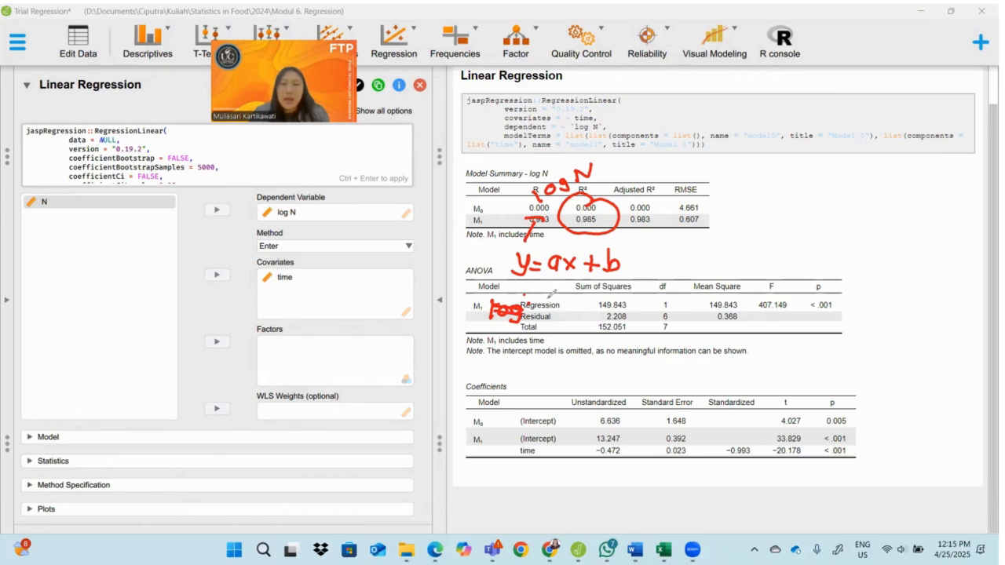
Circle the unstandardized M₁ intercept and time coefficients, handwrite the fitted equation using −0,472 and 13,247, and encircle it
{"action": "mouse_move", "coordinate": [559, 298]}
{"action": "left_mouse_down"}
{"action": "mouse_move", "coordinate": [548, 322]}
{"action": "mouse_move", "coordinate": [583, 307]}
{"action": "left_mouse_up"}
{"action": "left_click_drag", "start_coordinate": [572, 314], "coordinate": [582, 313]}
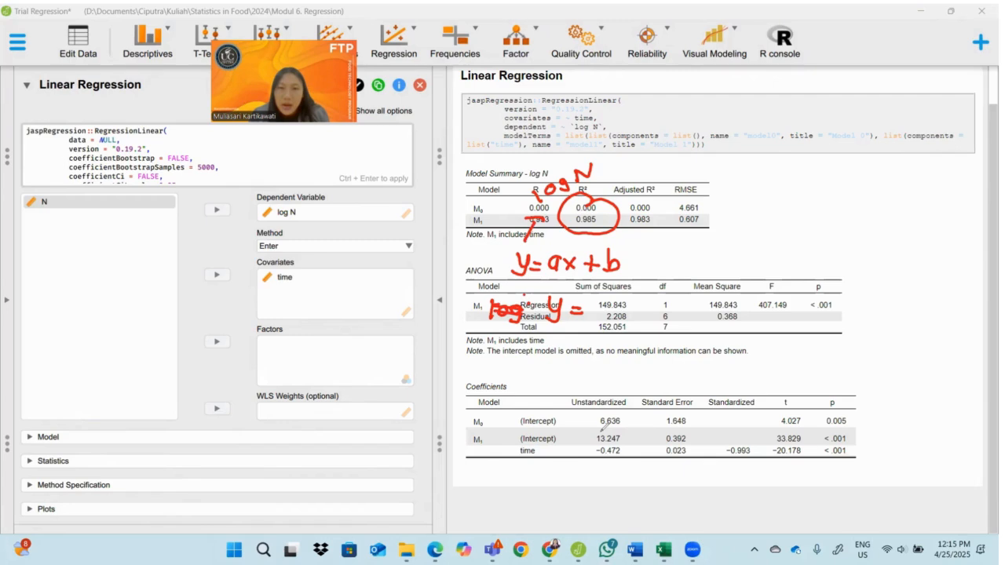
{"action": "mouse_move", "coordinate": [613, 422]}
{"action": "left_mouse_down"}
{"action": "mouse_move", "coordinate": [625, 445]}
{"action": "mouse_move", "coordinate": [600, 459]}
{"action": "mouse_move", "coordinate": [624, 456]}
{"action": "left_mouse_up"}
{"action": "left_click_drag", "start_coordinate": [591, 309], "coordinate": [709, 319]}
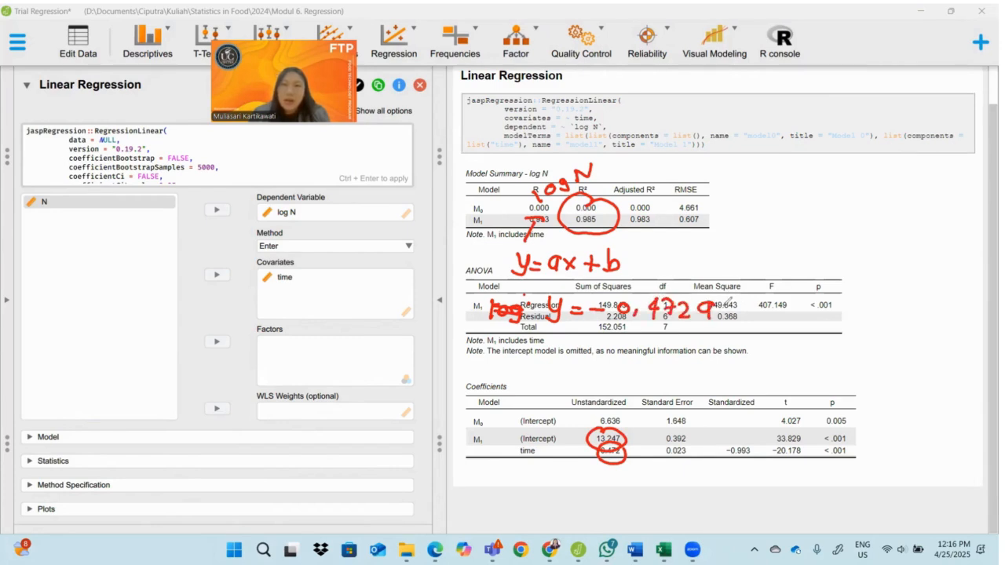
{"action": "left_click_drag", "start_coordinate": [754, 301], "coordinate": [762, 318]}
{"action": "mouse_move", "coordinate": [784, 308]}
{"action": "left_mouse_down"}
{"action": "mouse_move", "coordinate": [781, 319]}
{"action": "mouse_move", "coordinate": [837, 325]}
{"action": "left_mouse_up"}
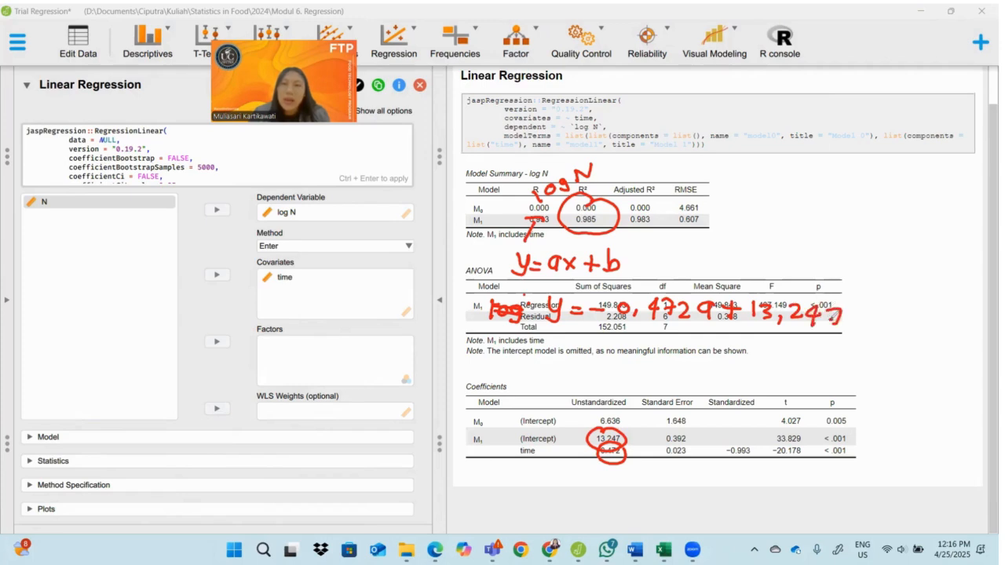
{"action": "mouse_move", "coordinate": [844, 282]}
{"action": "left_mouse_down"}
{"action": "mouse_move", "coordinate": [776, 262]}
{"action": "mouse_move", "coordinate": [596, 267]}
{"action": "mouse_move", "coordinate": [550, 281]}
{"action": "mouse_move", "coordinate": [549, 333]}
{"action": "mouse_move", "coordinate": [790, 363]}
{"action": "mouse_move", "coordinate": [852, 336]}
{"action": "mouse_move", "coordinate": [857, 293]}
{"action": "left_mouse_up"}
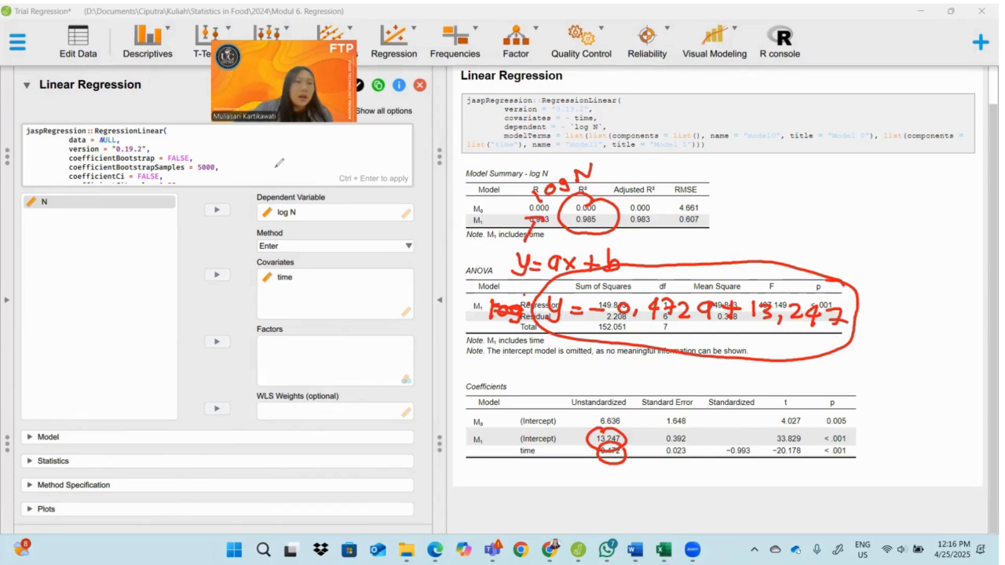
Erase all drawn annotations and circle the regression's p value in the ANOVA table
{"action": "key", "text": "e"}
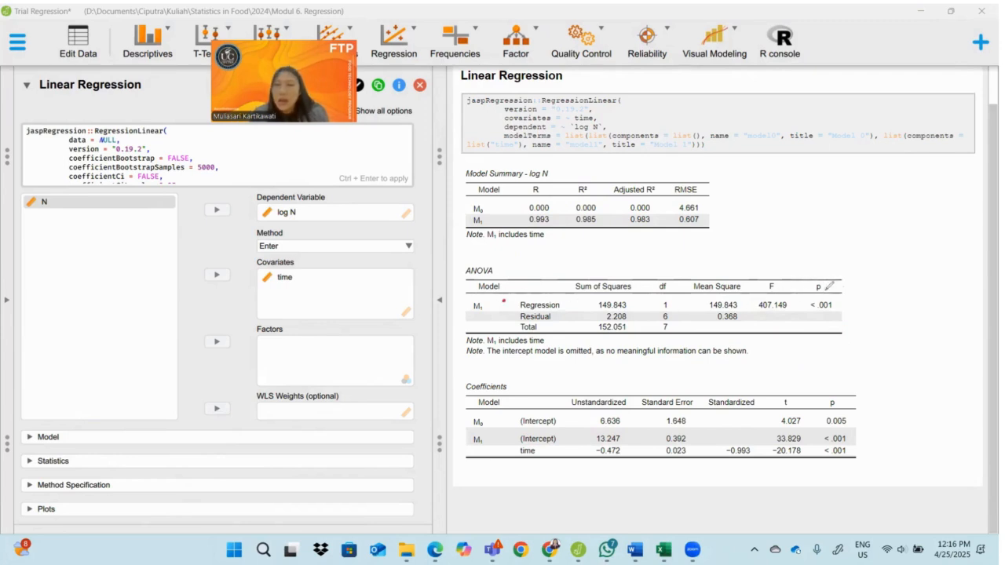
{"action": "mouse_move", "coordinate": [840, 279]}
{"action": "left_mouse_down"}
{"action": "mouse_move", "coordinate": [812, 314]}
{"action": "mouse_move", "coordinate": [854, 289]}
{"action": "left_mouse_up"}
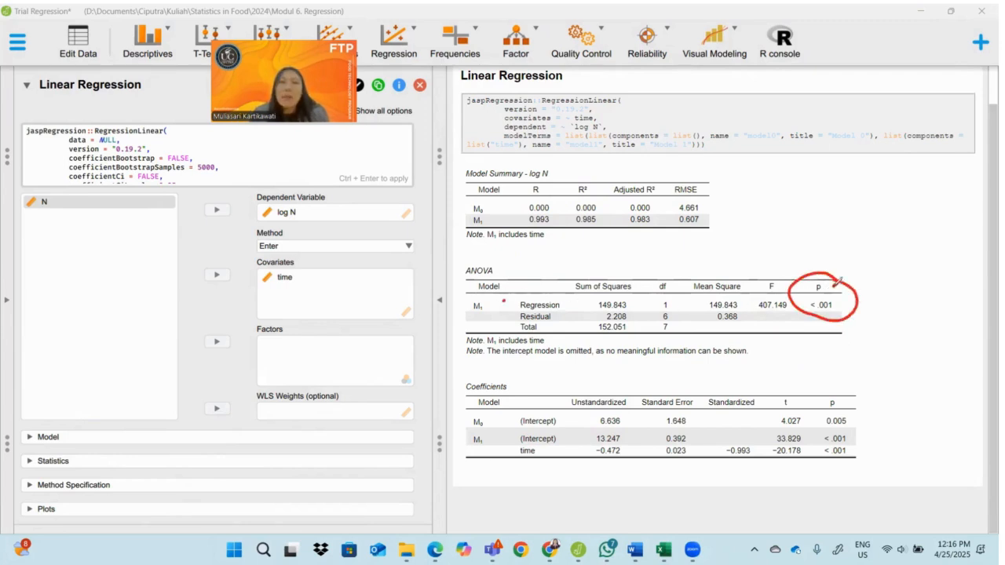